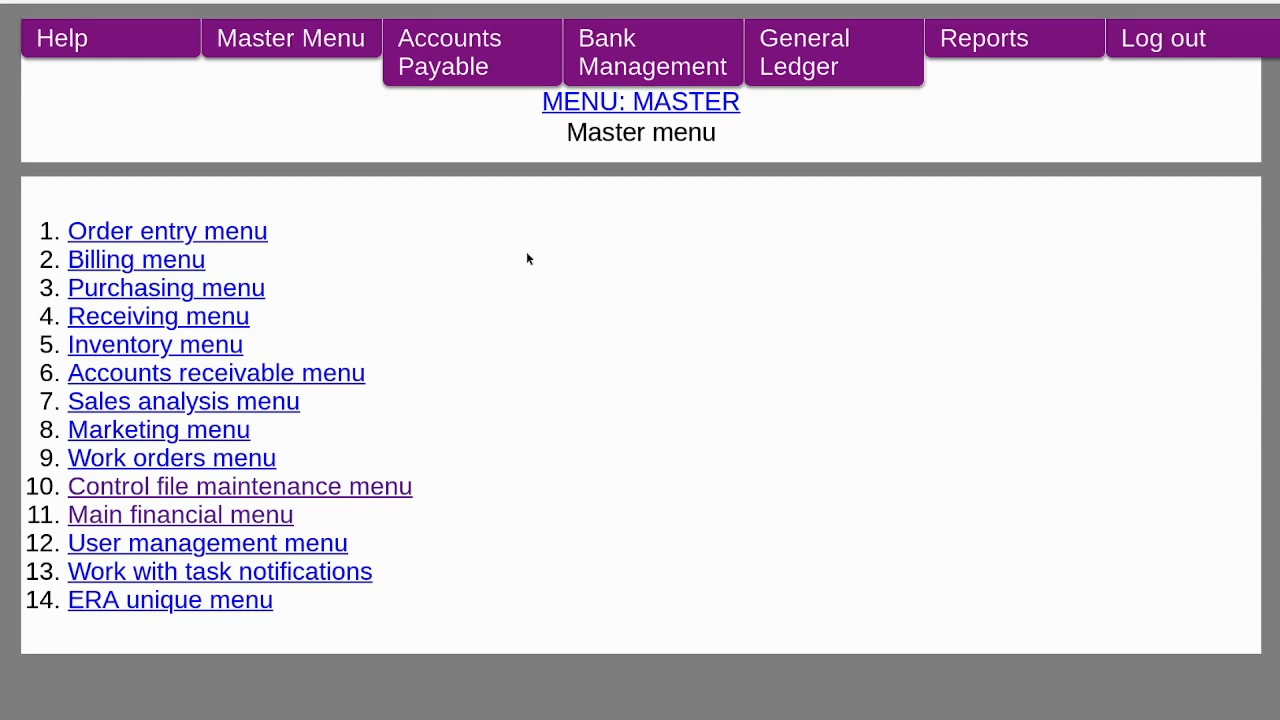
Open the accounts payable normal processing menu and start entering or changing a transaction batch.
{"action": "left_click", "coordinate": [478, 64]}
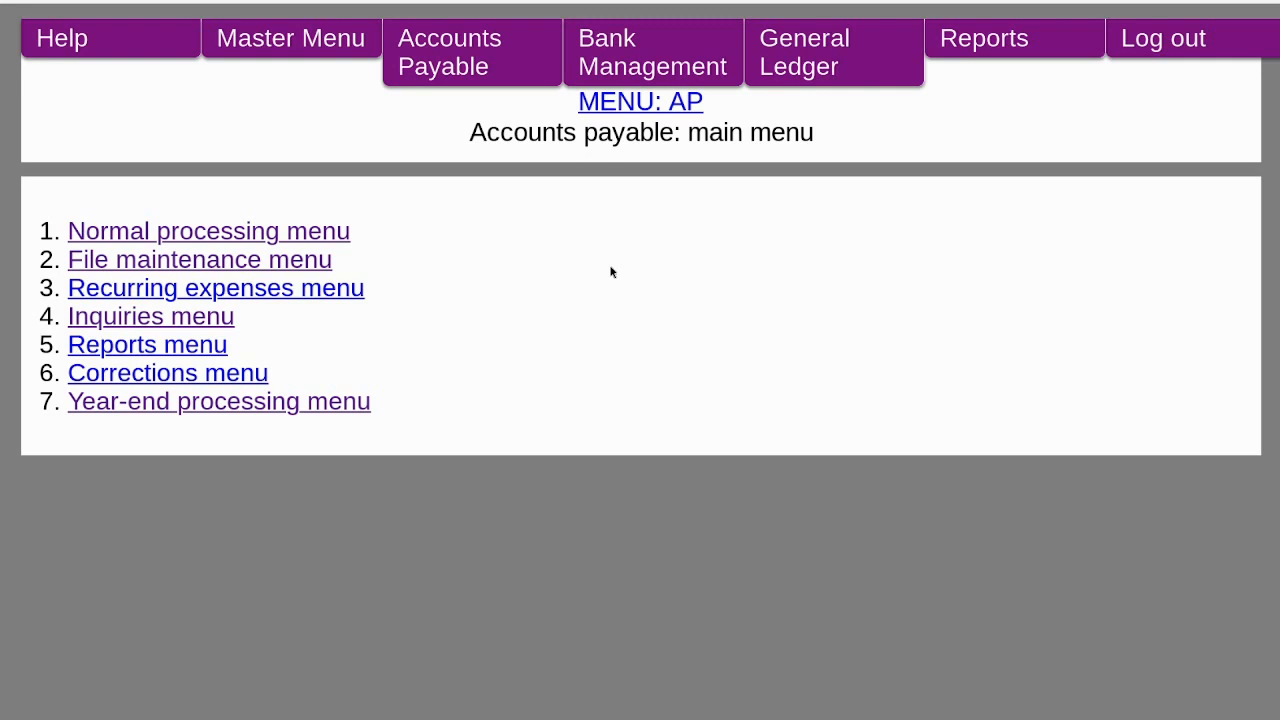
{"action": "key", "text": "Tab"}
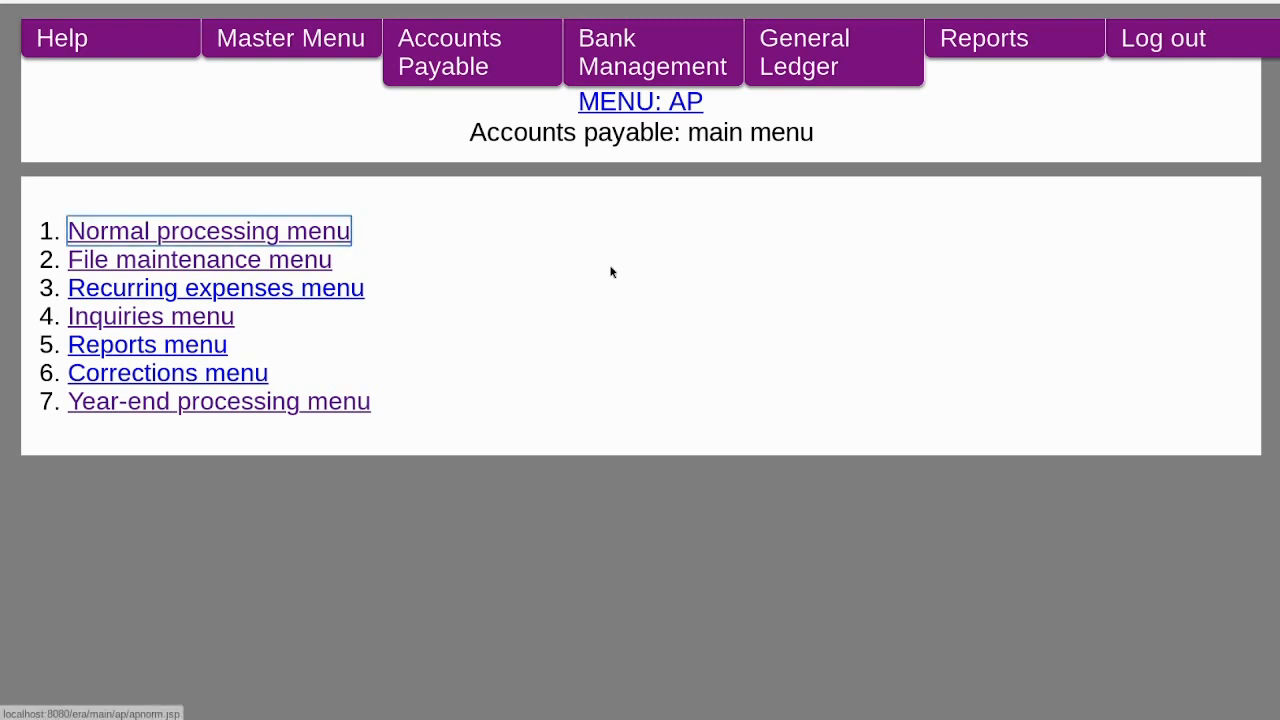
{"action": "key", "text": "Return"}
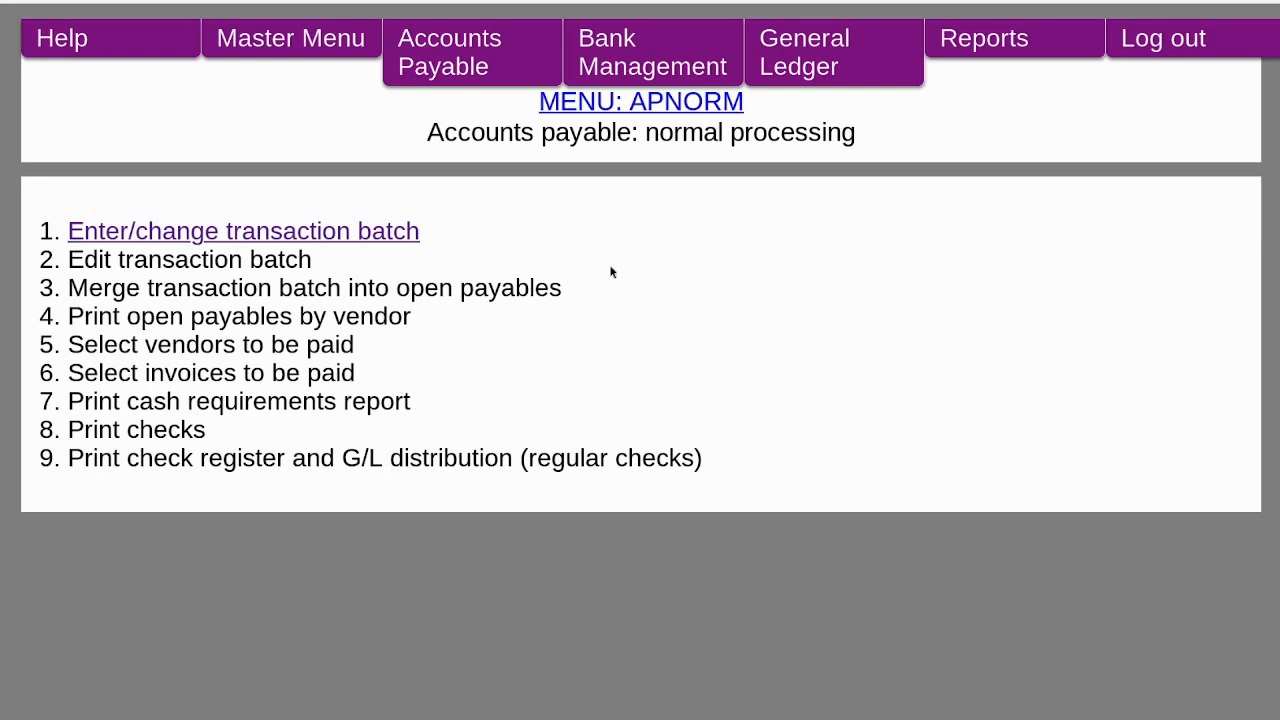
{"action": "key", "text": "Tab"}
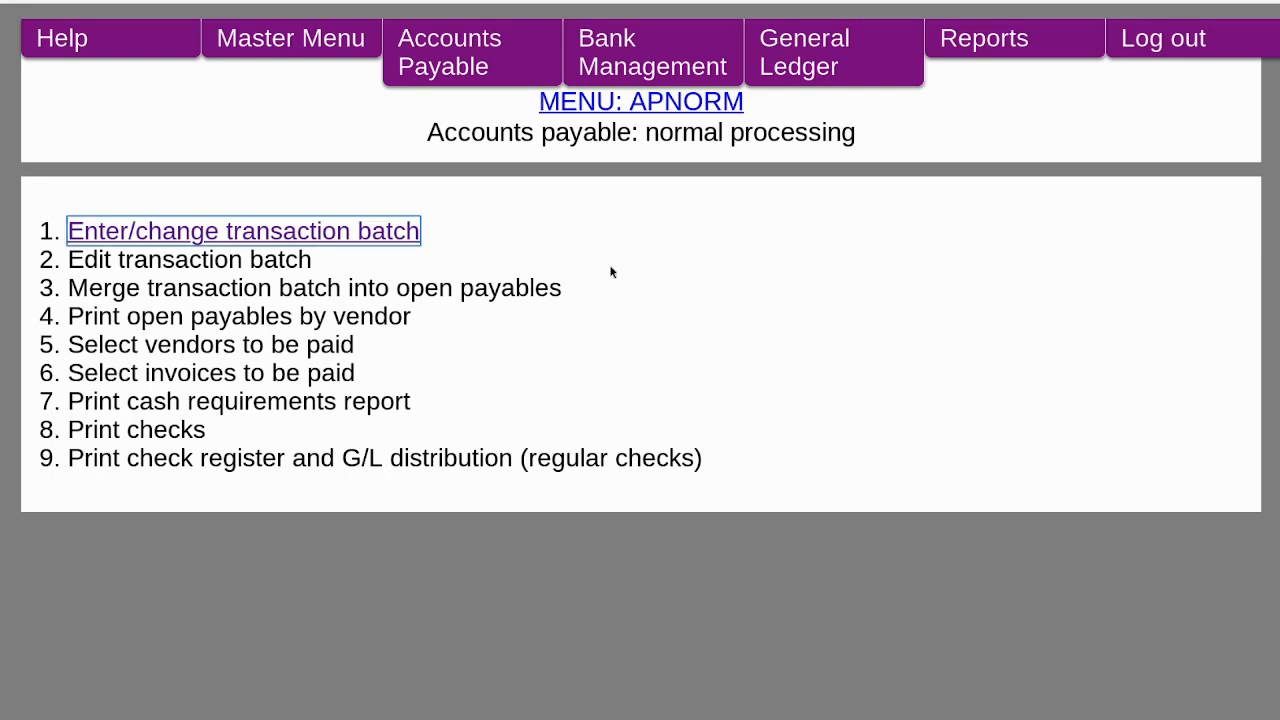
{"action": "key", "text": "Return"}
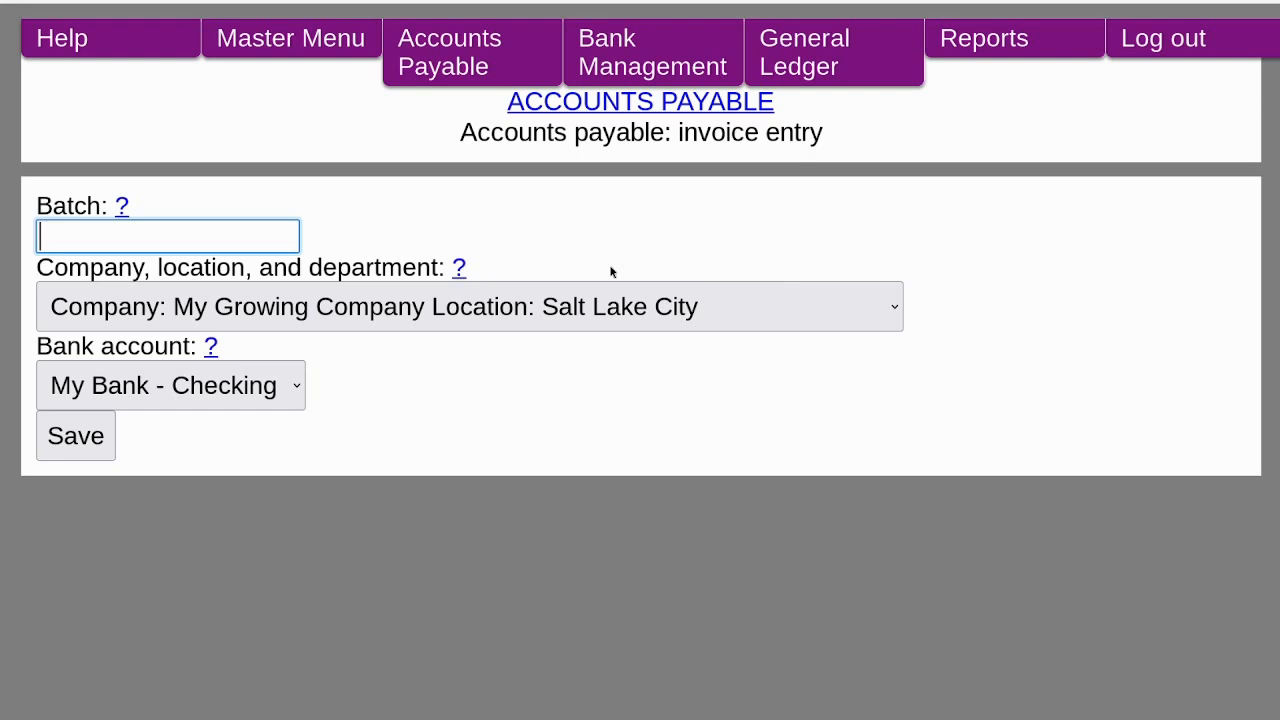
Create batch 1 with the default company location and My Bank - Checking account and save it.
{"action": "type", "text": "1"}
{"action": "key", "text": "Tab"}
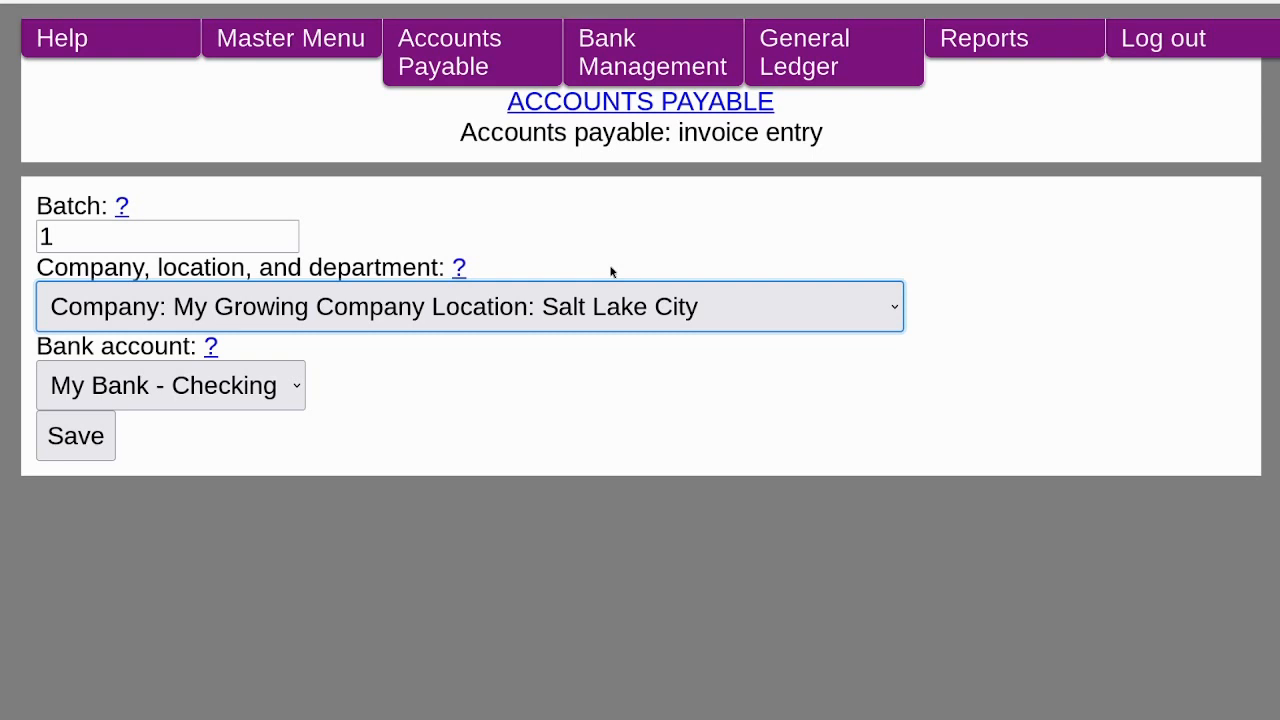
{"action": "key", "text": "Tab"}
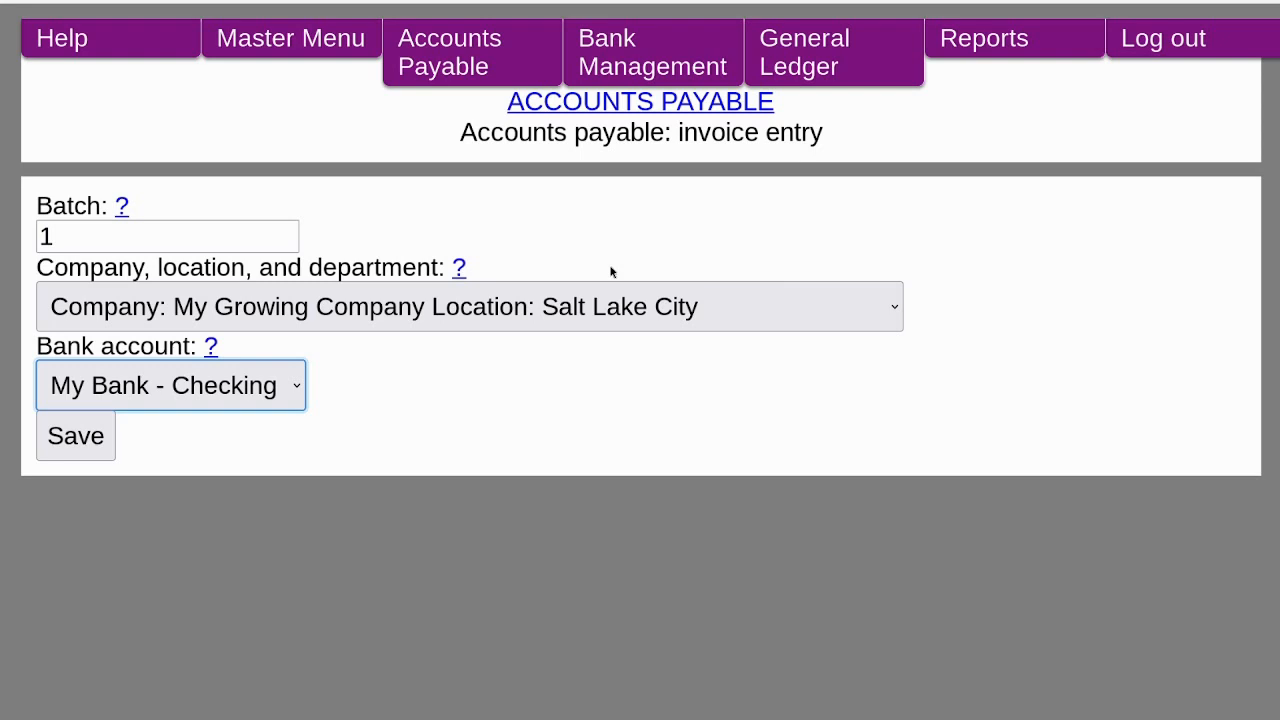
{"action": "key", "text": "Tab"}
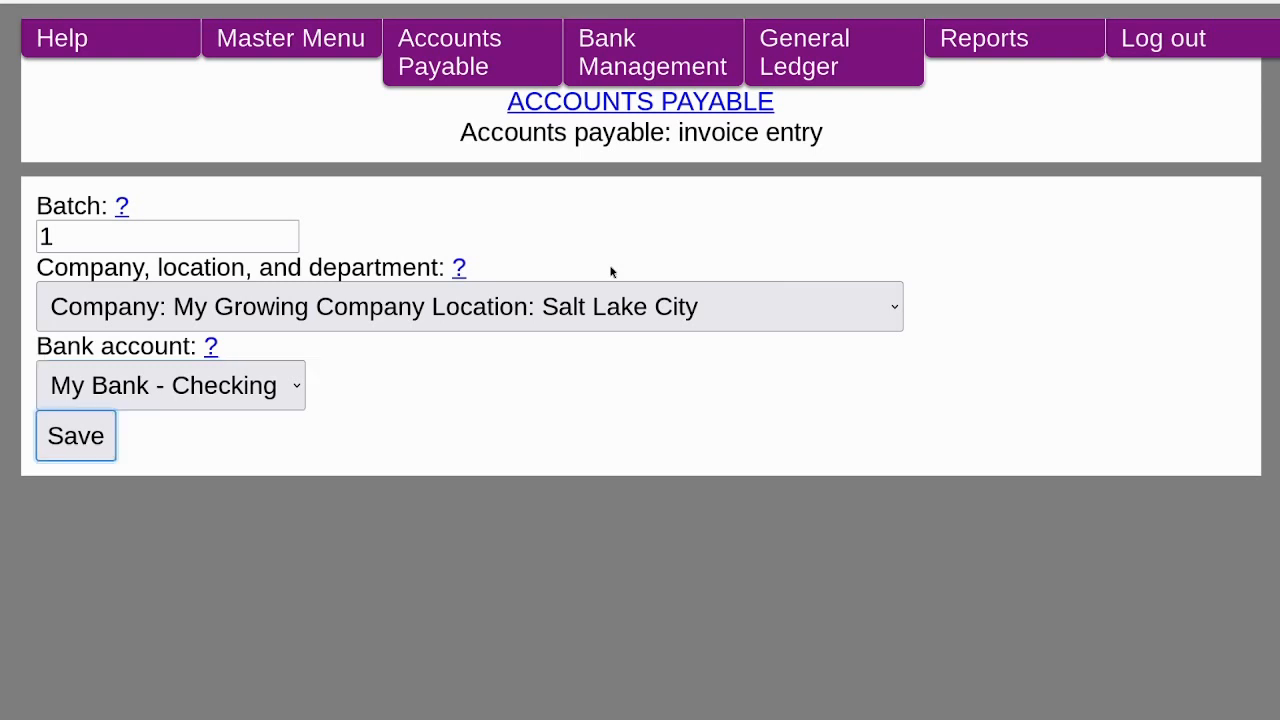
{"action": "key", "text": "Return"}
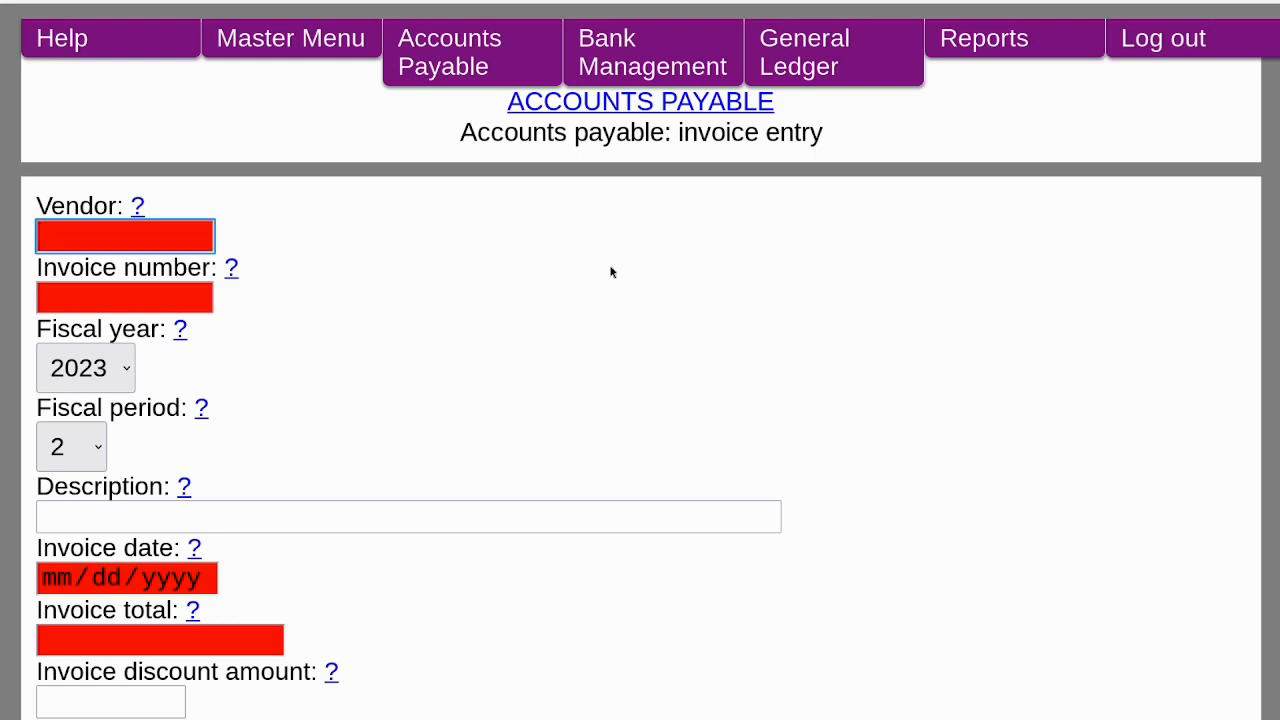
Choose vendor LANDLORD Business Realty and enter invoice number 20230301.
{"action": "type", "text": "land"}
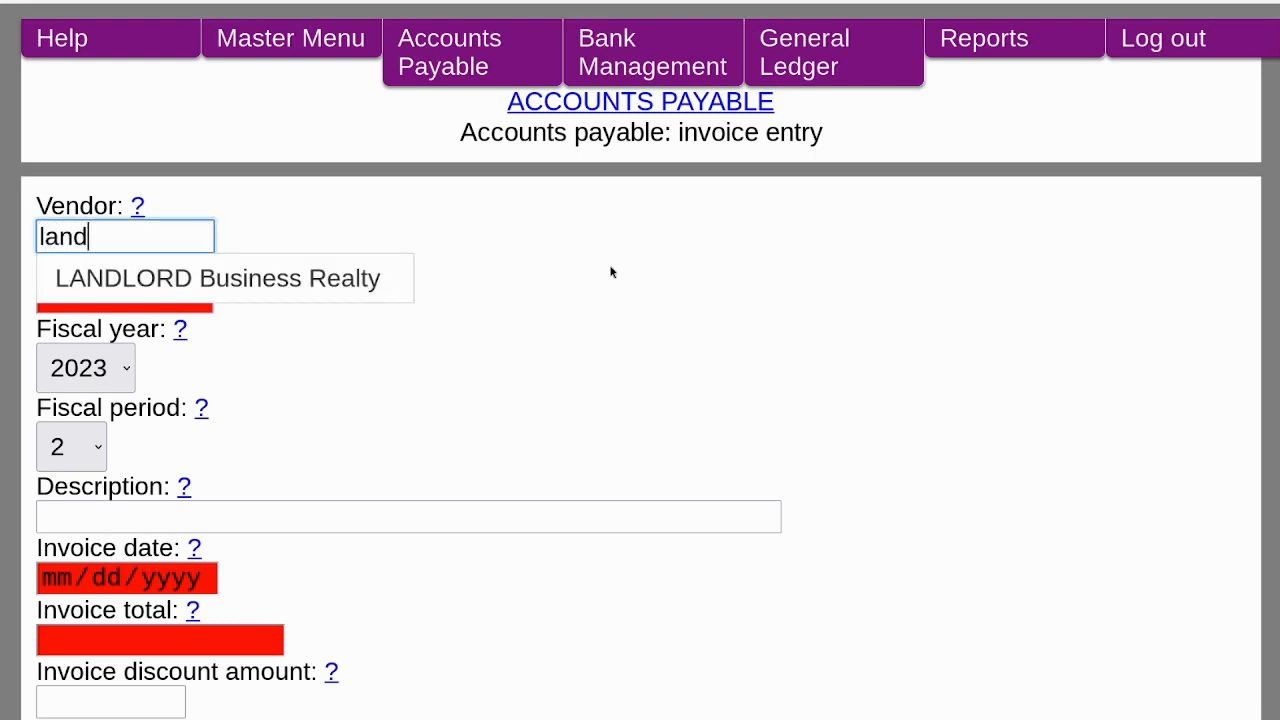
{"action": "key", "text": "Down"}
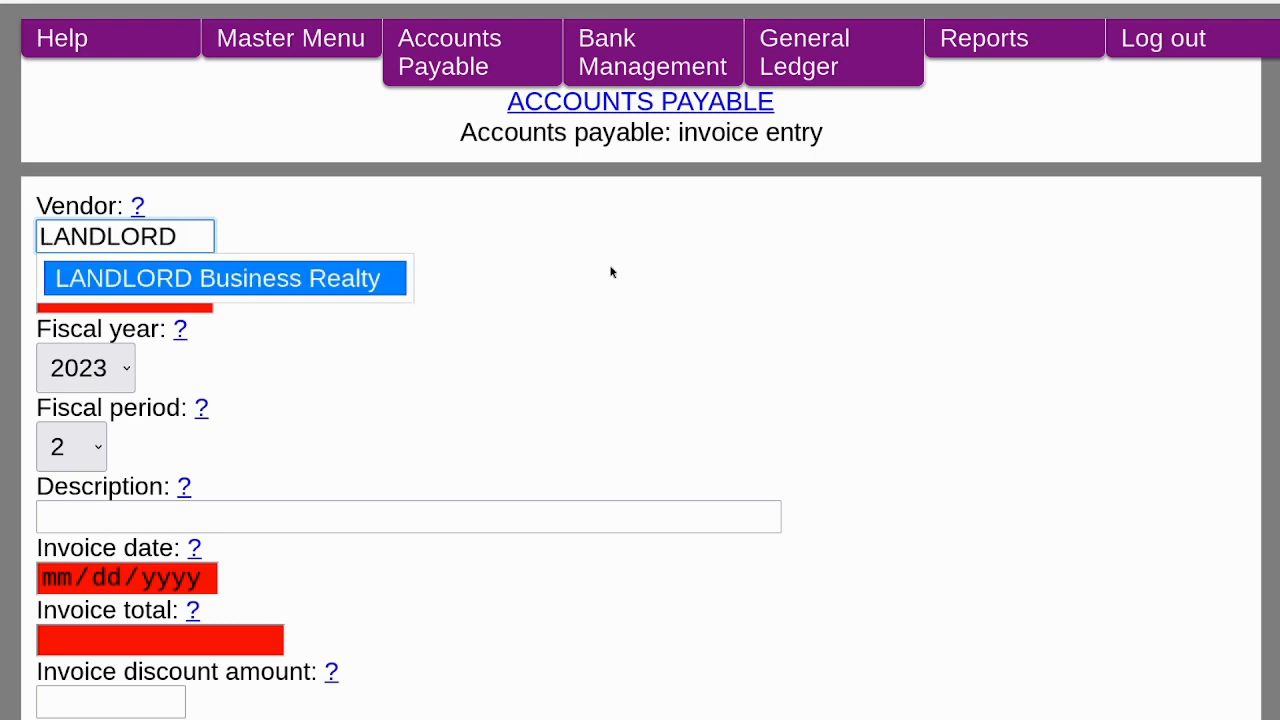
{"action": "key", "text": "Tab"}
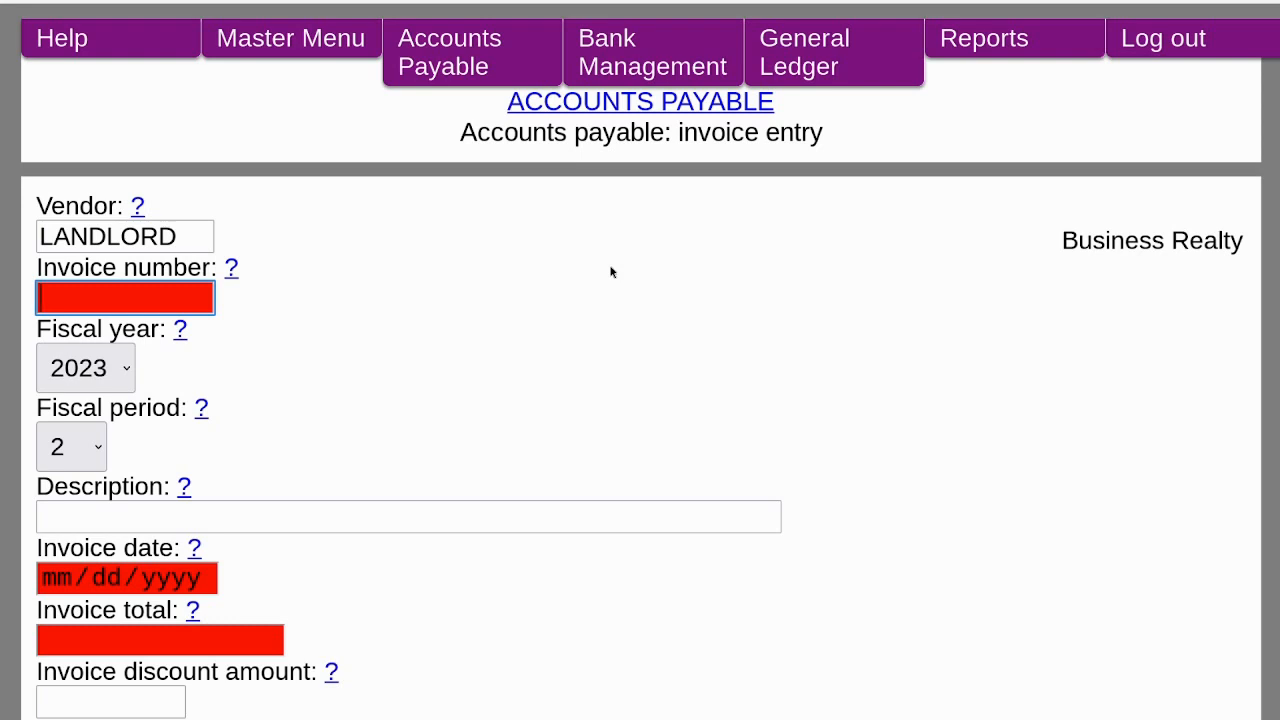
{"action": "type", "text": "20230301"}
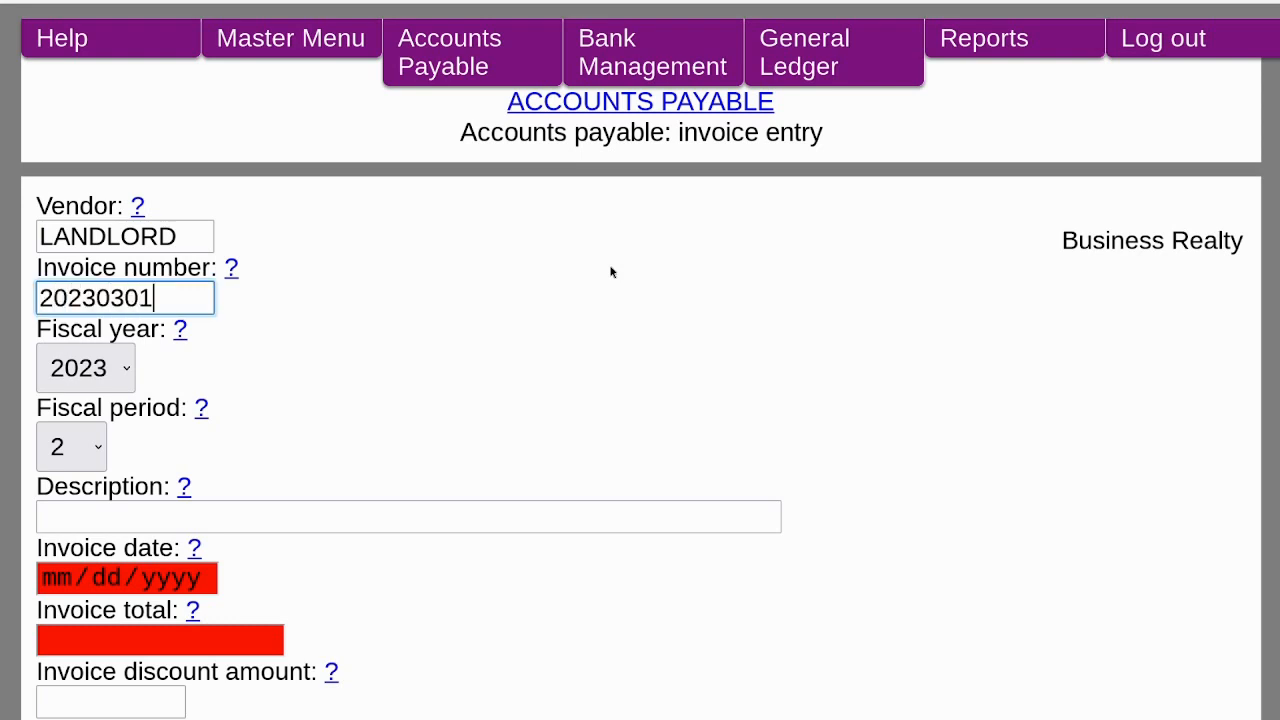
{"action": "key", "text": "Tab"}
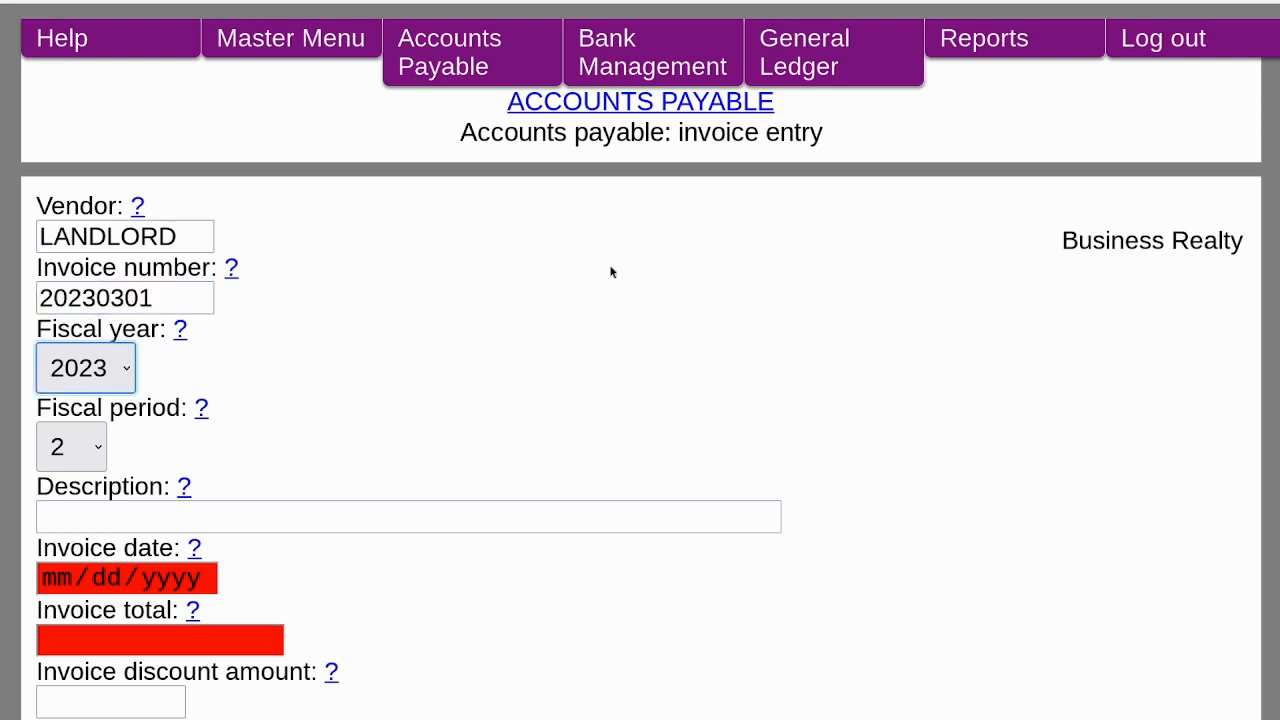
Set the fiscal period to 3 and the invoice description to Rent.
{"action": "key", "text": "Tab"}
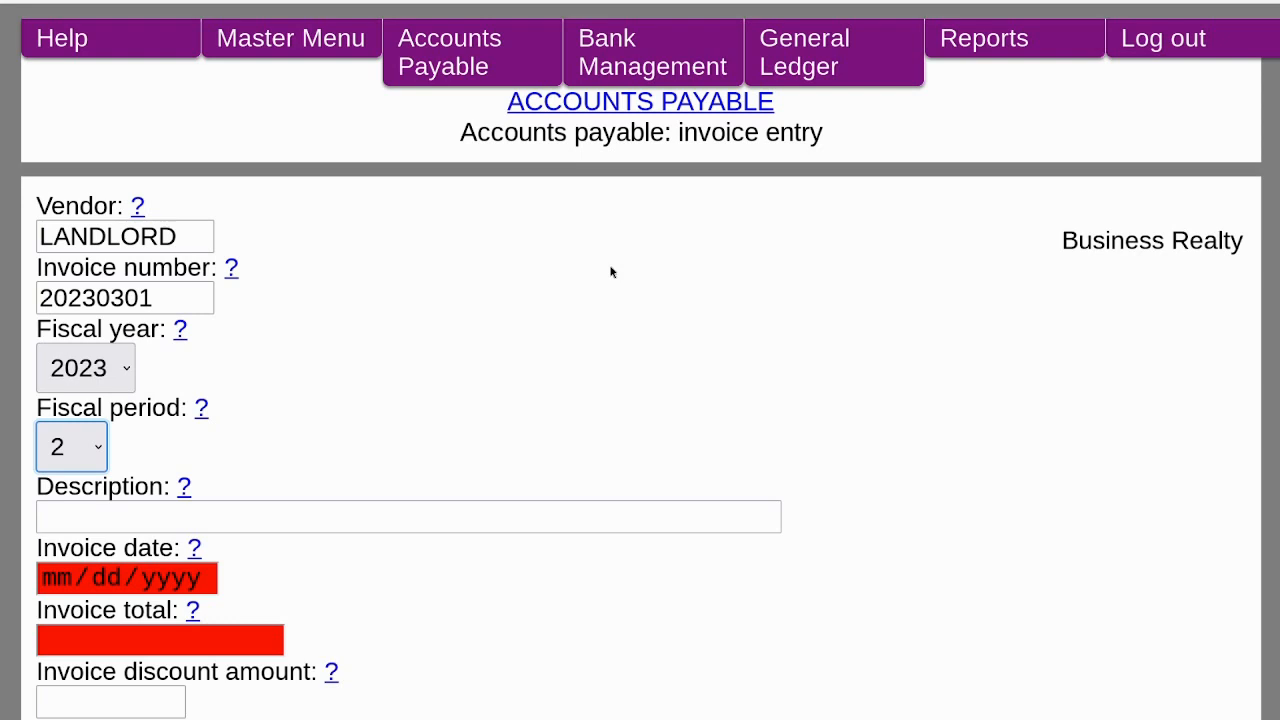
{"action": "key", "text": "Down"}
{"action": "key", "text": "Tab"}
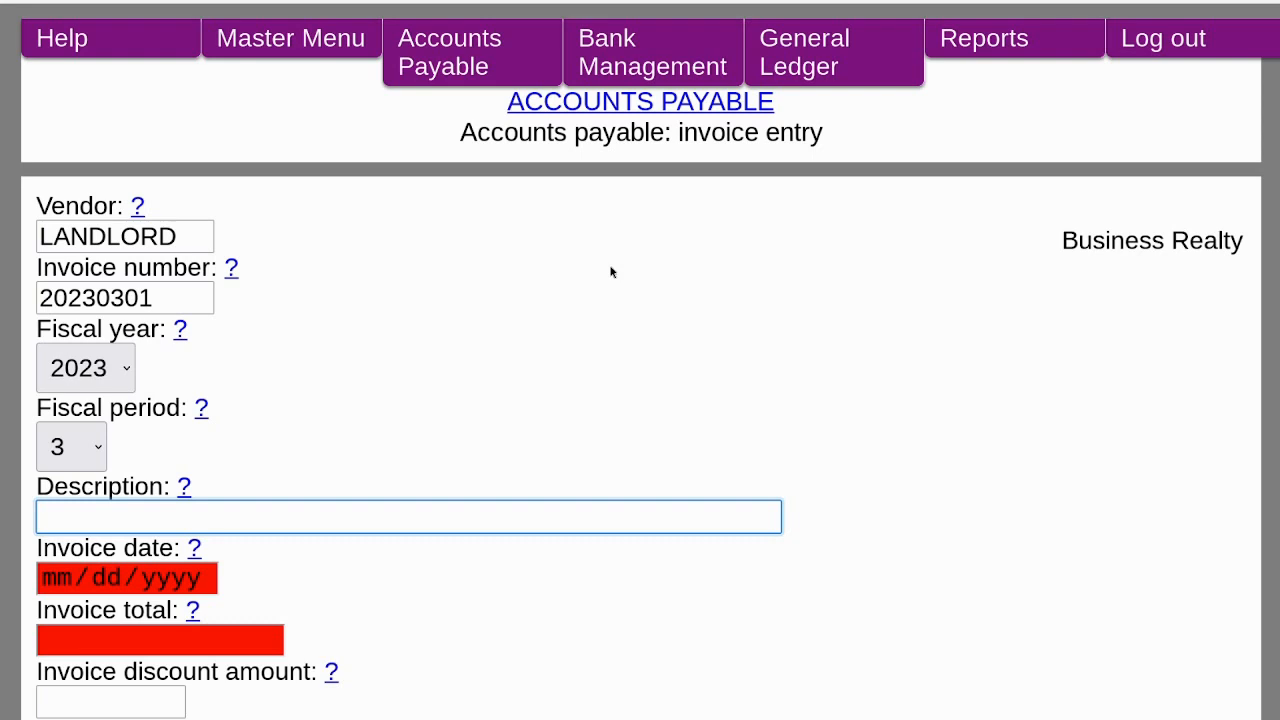
{"action": "type", "text": "Rent"}
{"action": "key", "text": "Tab"}
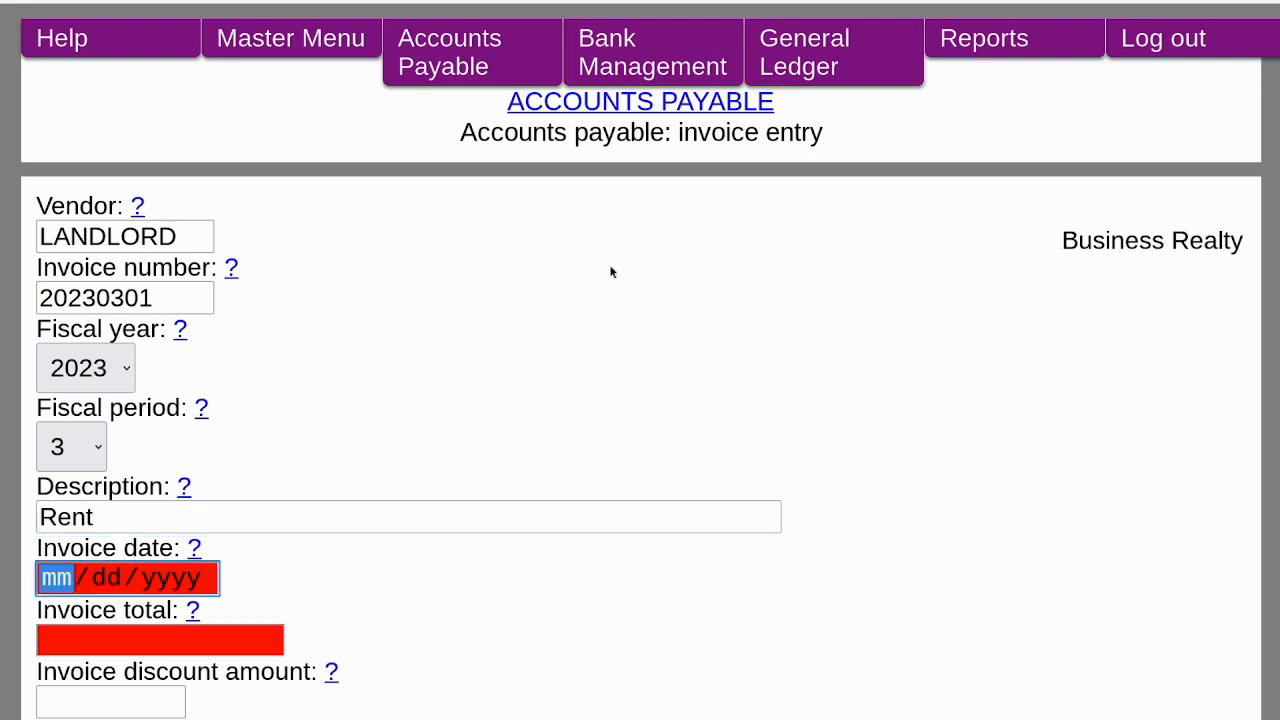
Enter the invoice date 03/01/2023 and an invoice total of 500.
{"action": "type", "text": "03/01/"}
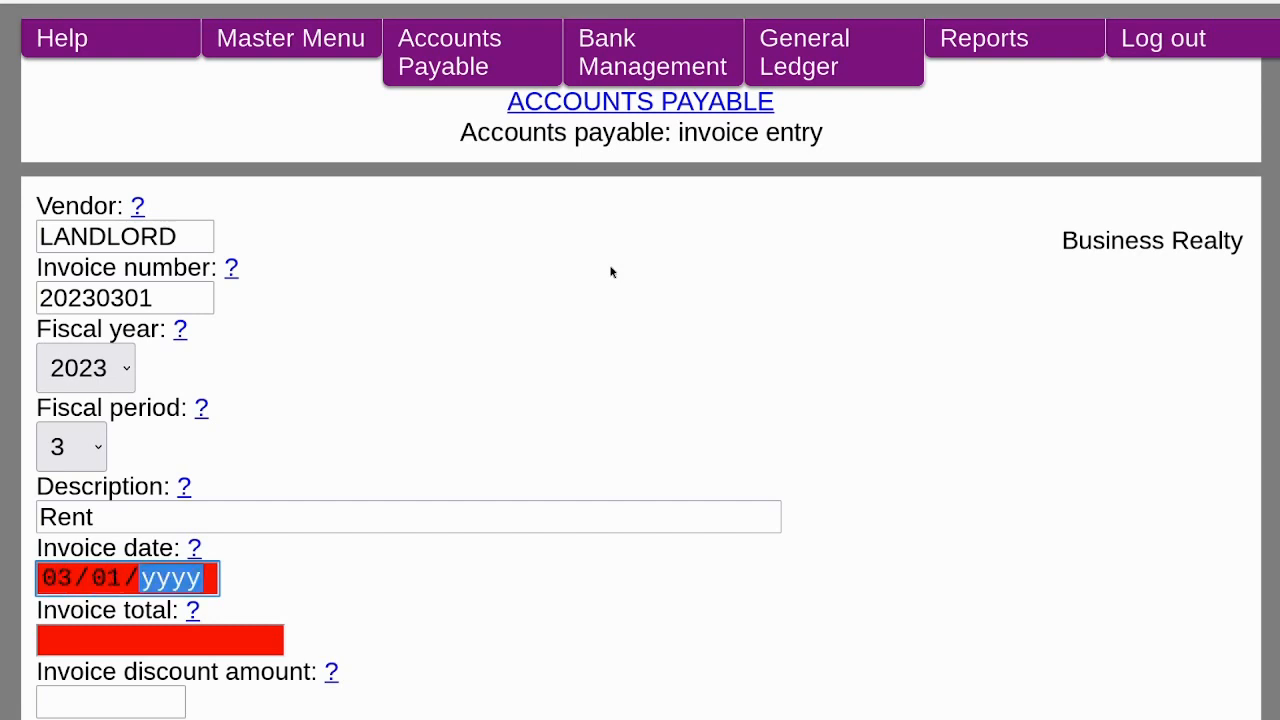
{"action": "type", "text": "2023"}
{"action": "key", "text": "Tab"}
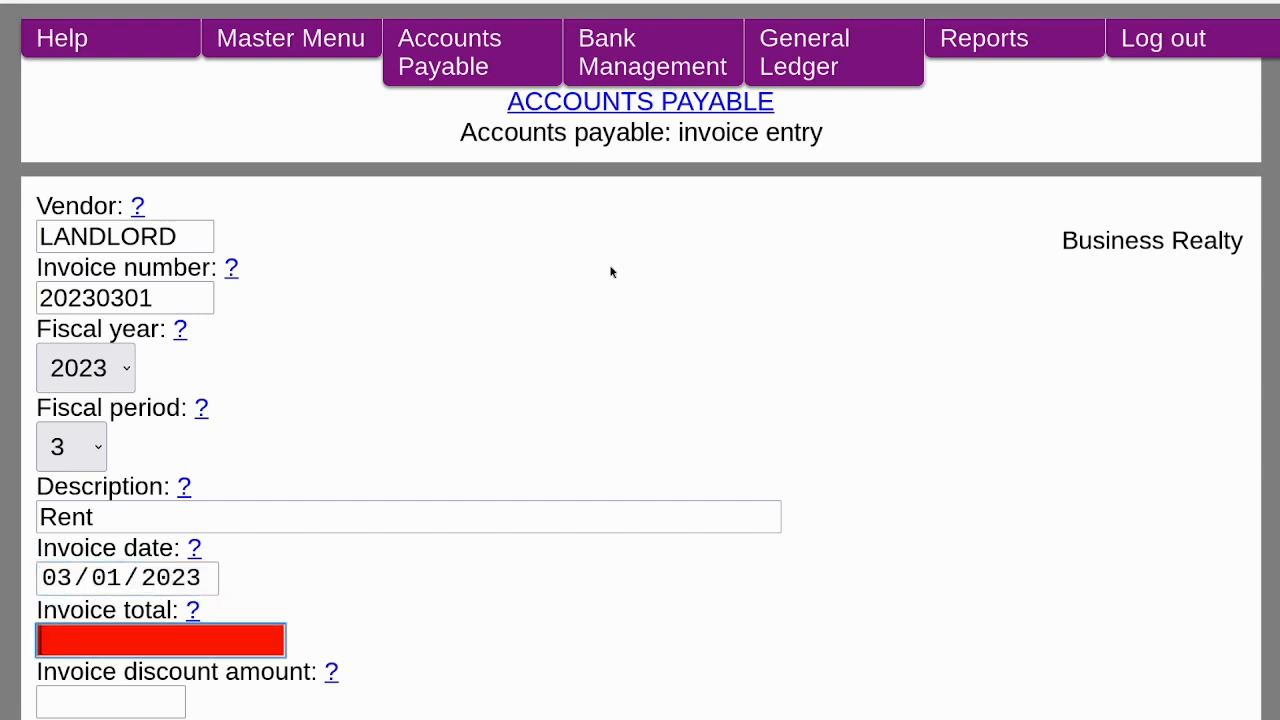
{"action": "type", "text": "500"}
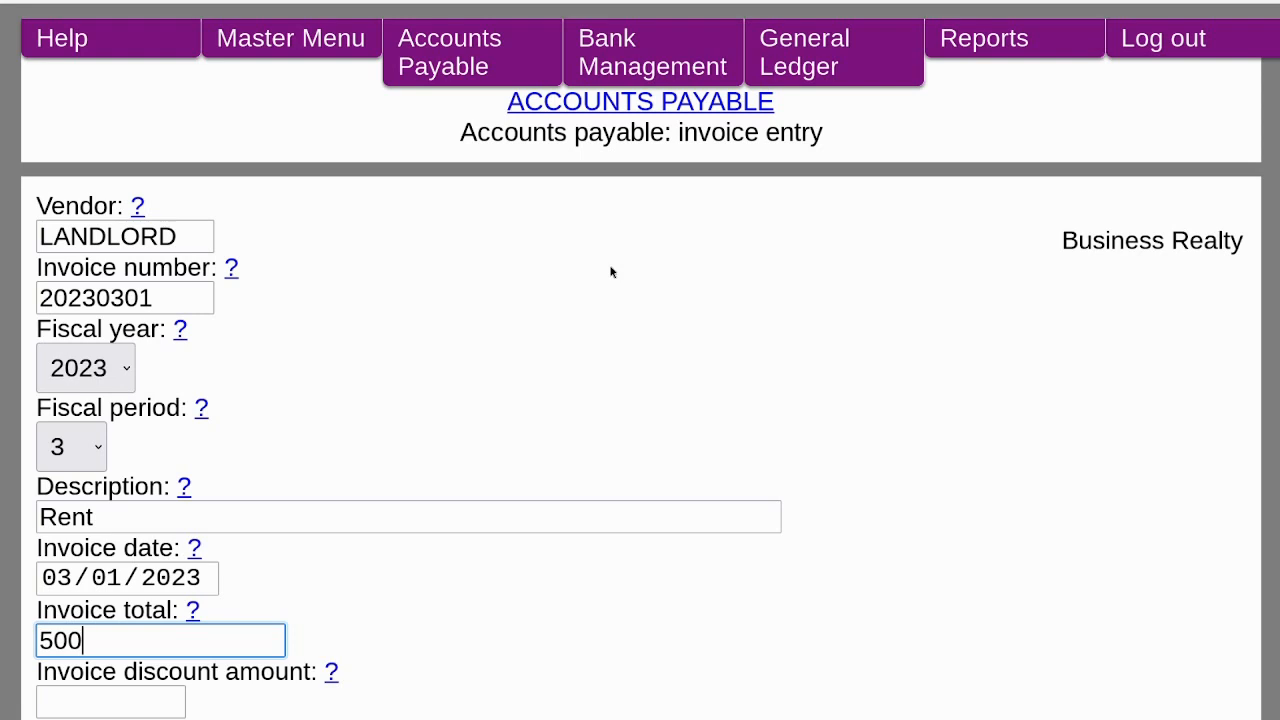
{"action": "key", "text": "Tab"}
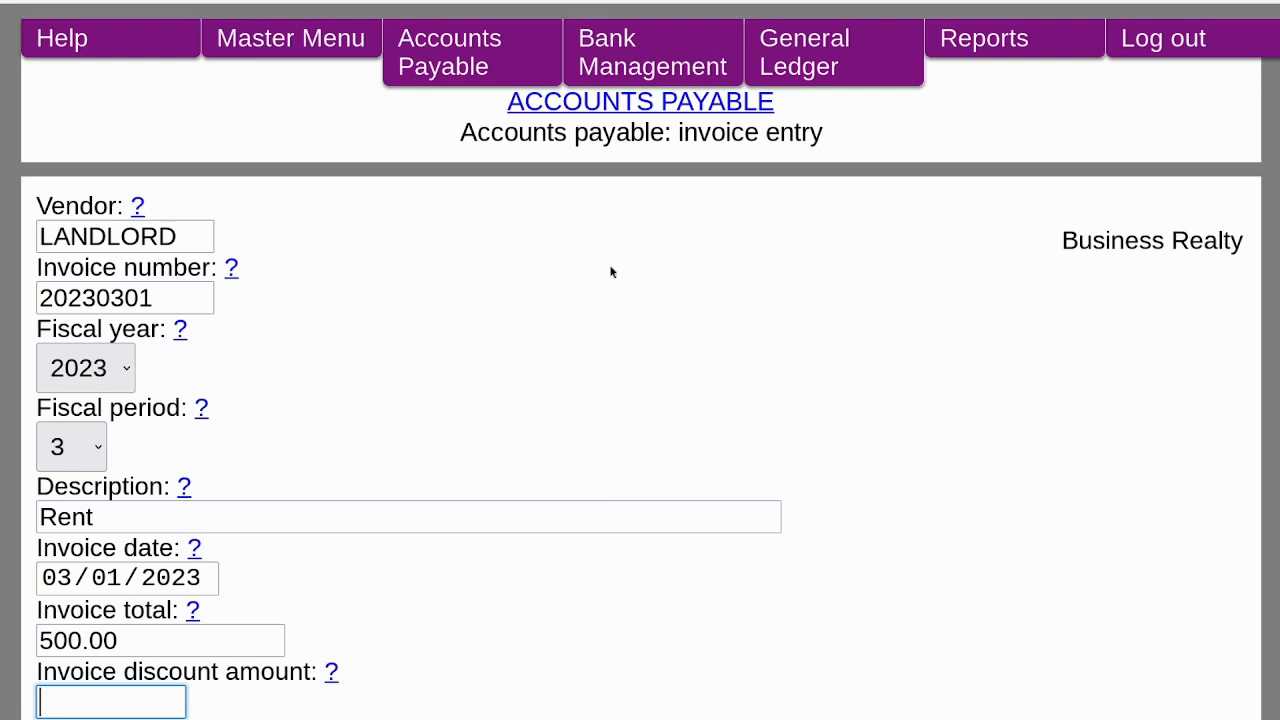
Set the date due or paid to 03/31/2023 and save the invoice header.
{"action": "scroll", "coordinate": [611, 271], "scroll_direction": "down", "scroll_amount": 5}
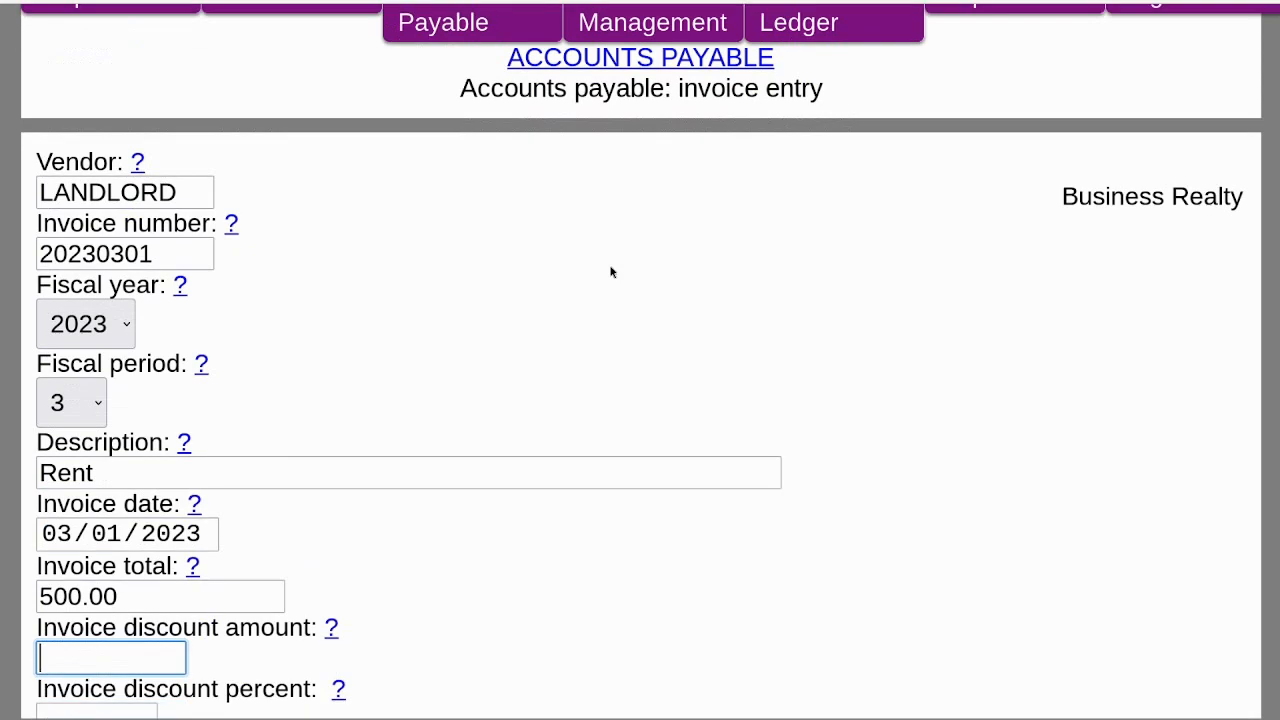
{"action": "key", "text": "Tab"}
{"action": "key", "text": "Tab"}
{"action": "key", "text": "Tab"}
{"action": "key", "text": "Tab"}
{"action": "key", "text": "Tab"}
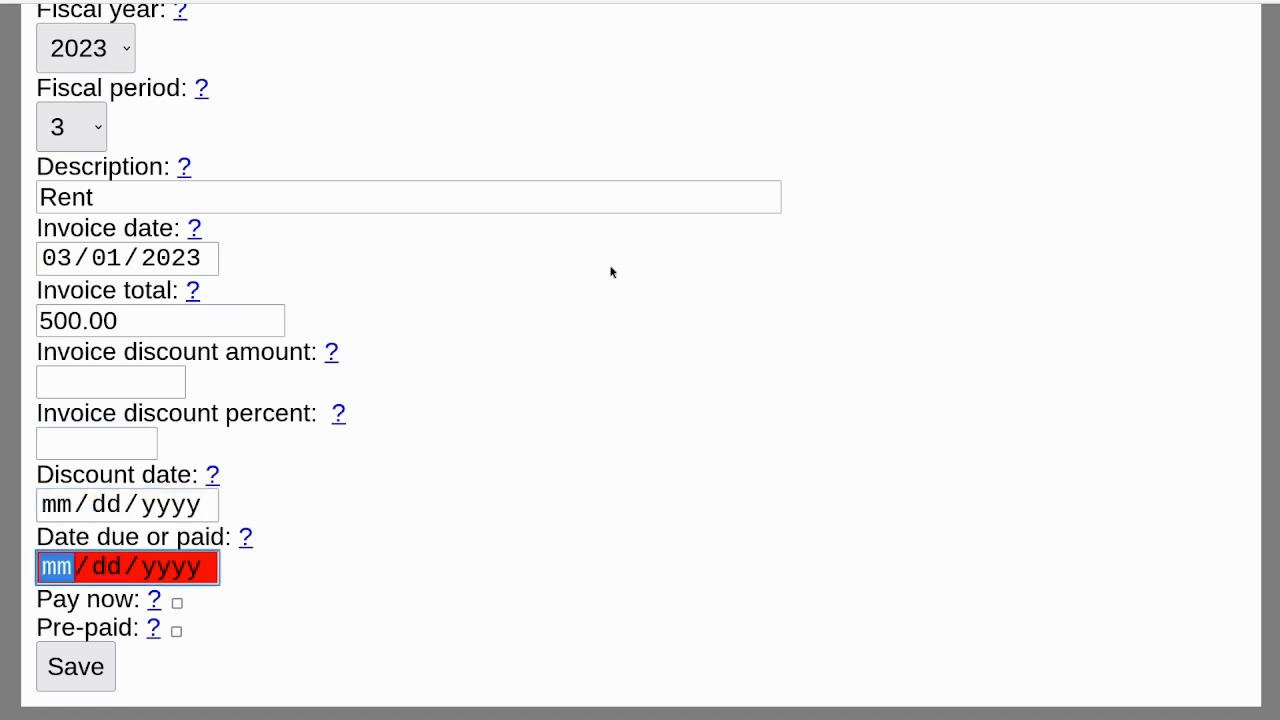
{"action": "type", "text": "03/31/202"}
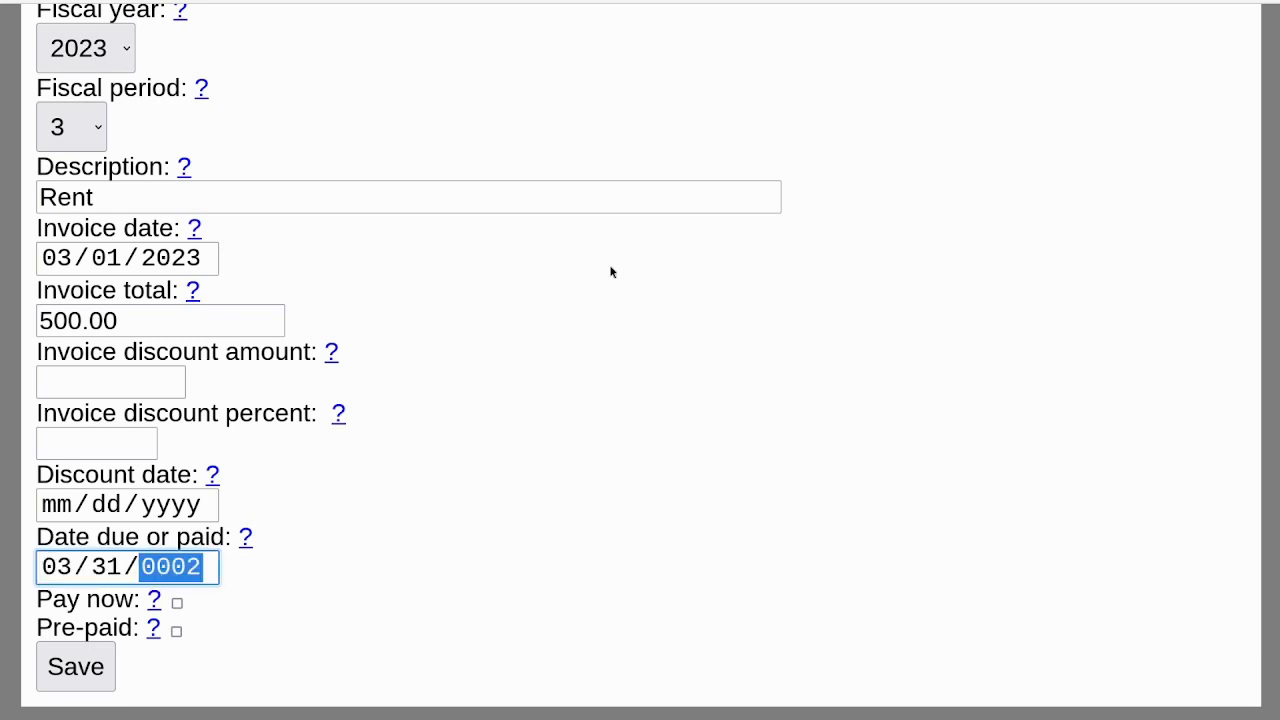
{"action": "type", "text": "3"}
{"action": "key", "text": "Tab"}
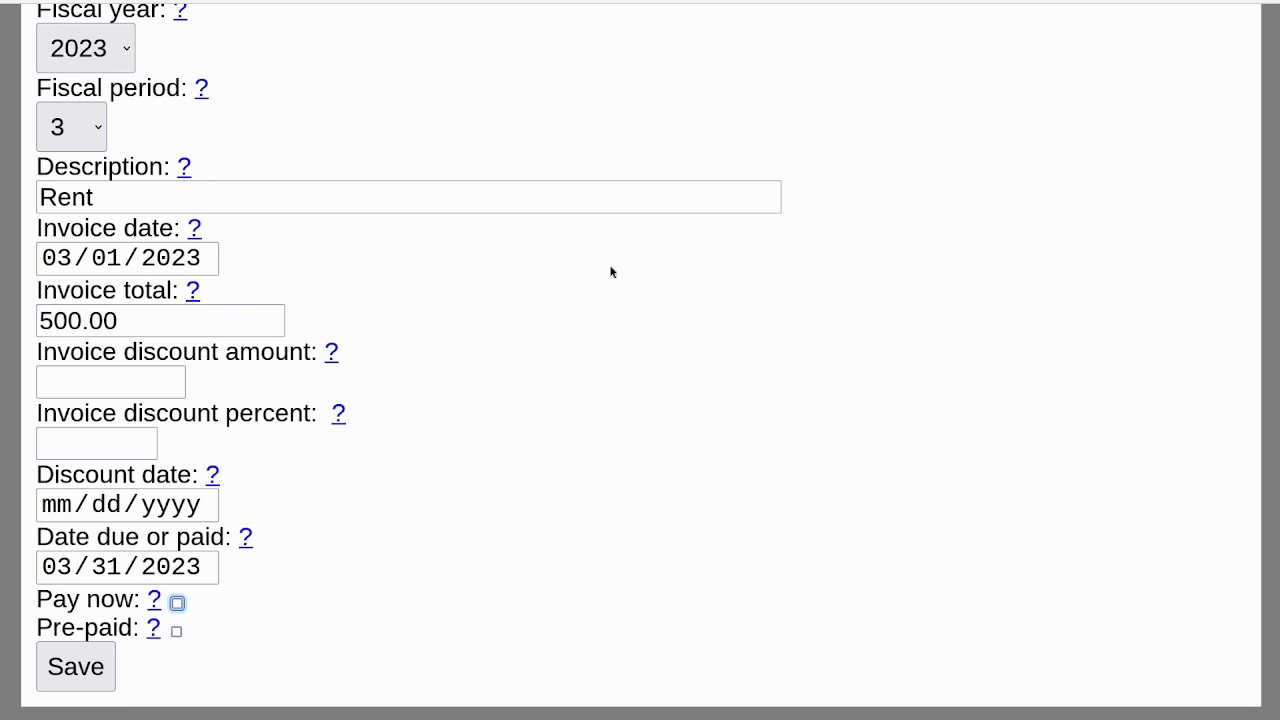
{"action": "key", "text": "Tab"}
{"action": "key", "text": "Tab"}
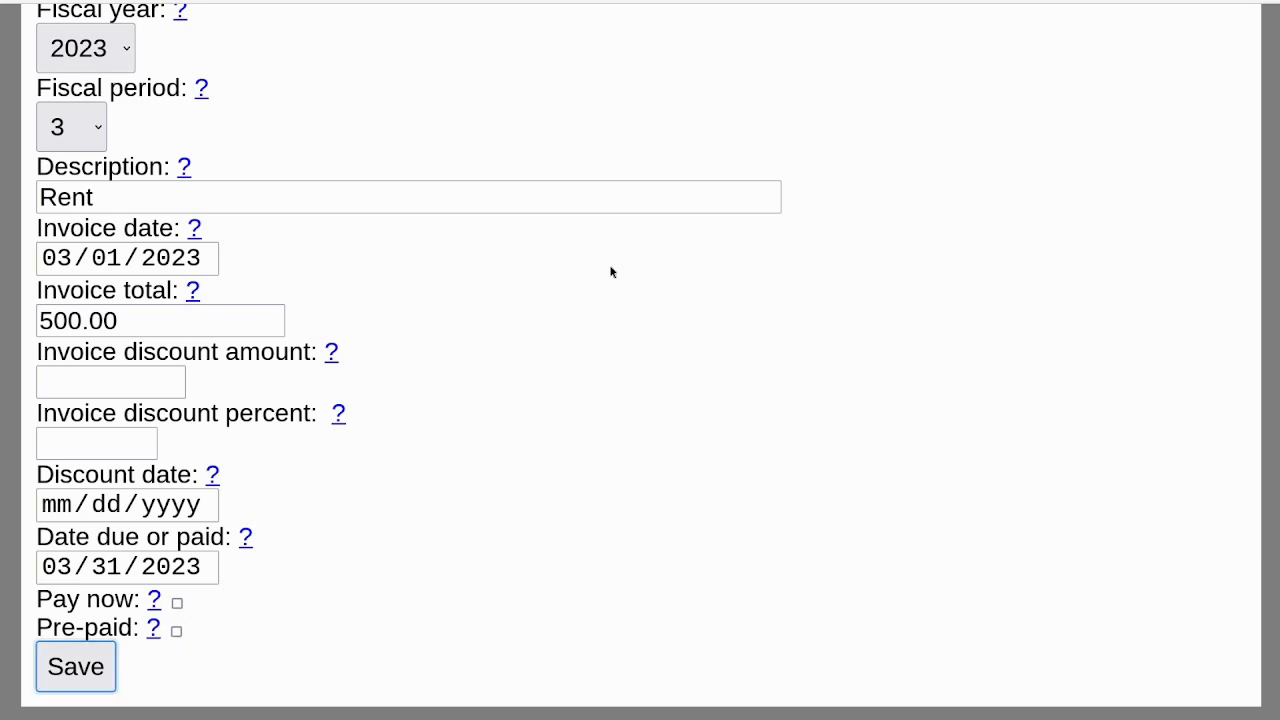
{"action": "key", "text": "Return"}
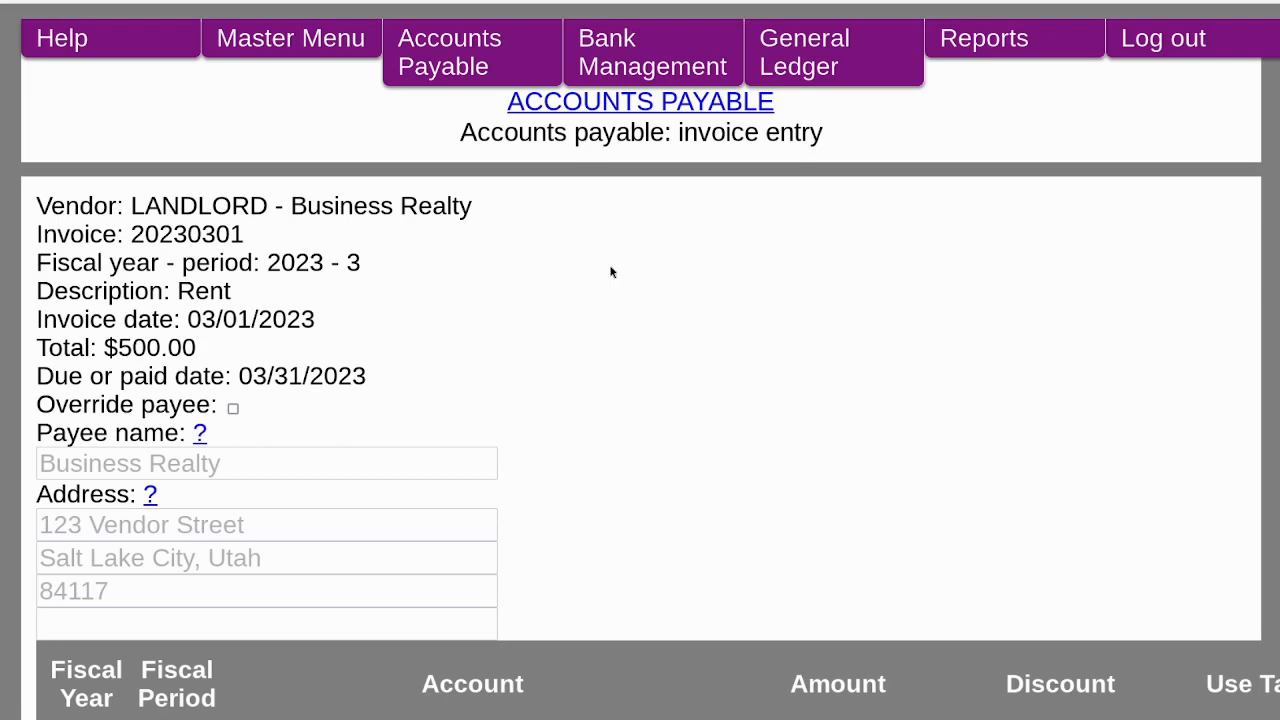
Save the invoice with its 611-0 Rent distribution line and continue with the same batch.
{"action": "scroll", "coordinate": [611, 271], "scroll_direction": "down", "scroll_amount": 3}
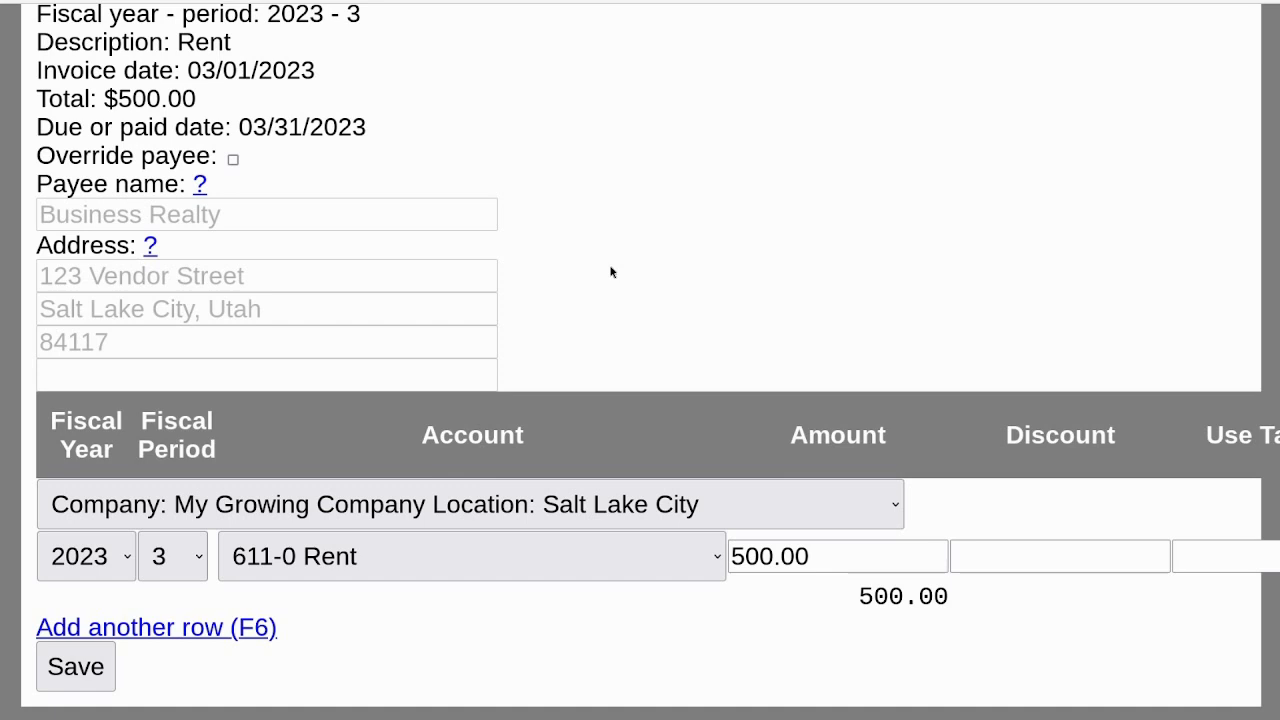
{"action": "left_click", "coordinate": [90, 668]}
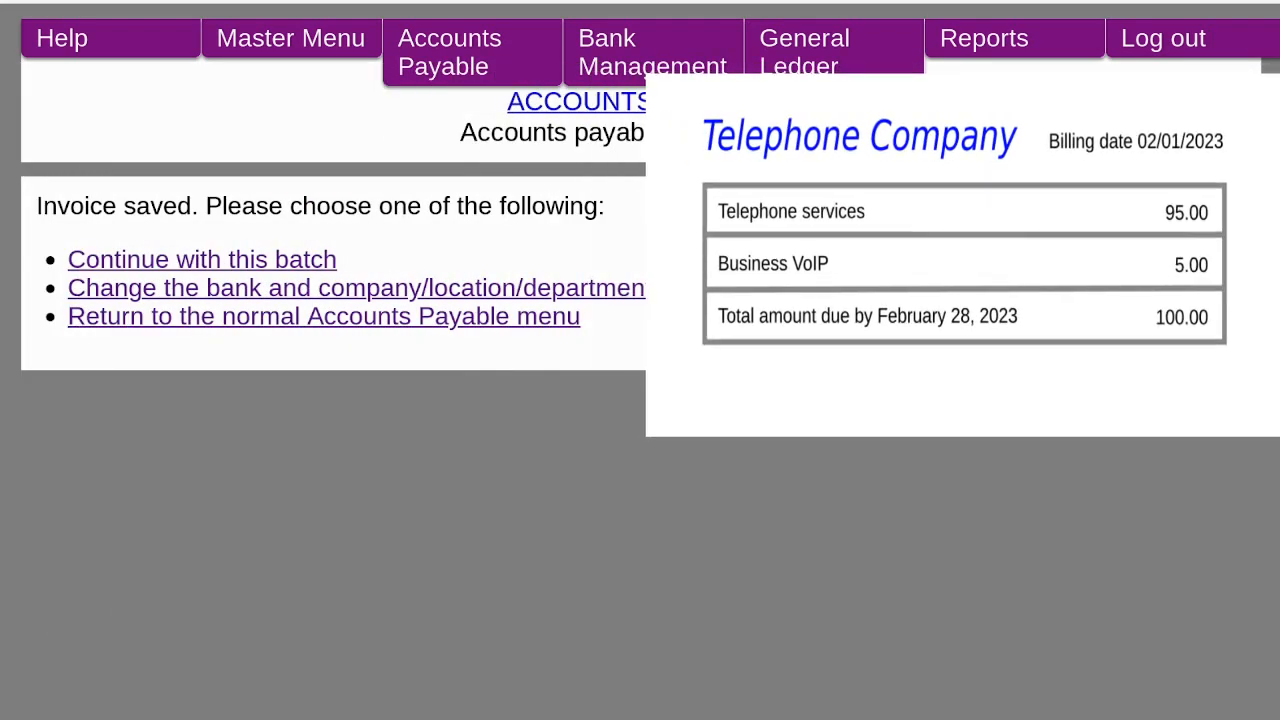
{"action": "key", "text": "Tab"}
{"action": "key", "text": "Return"}
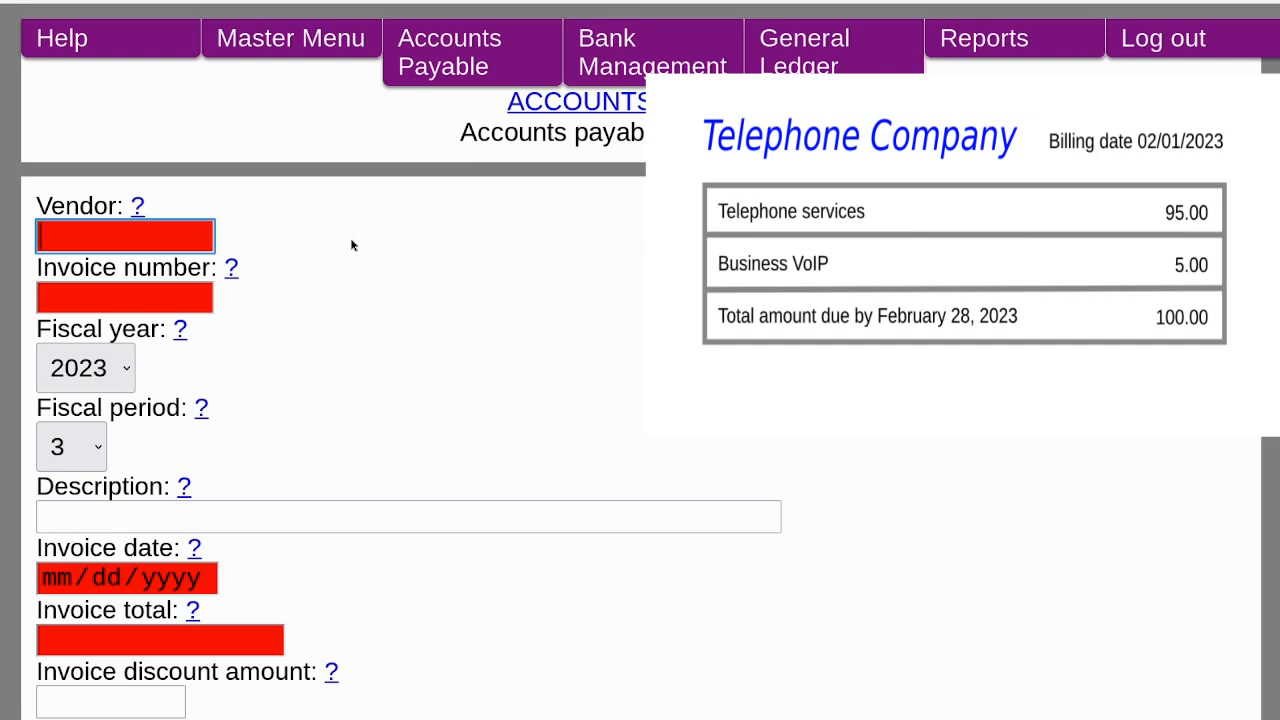
Start a new invoice for vendor 60100 Telephone Company with invoice number 20230201.
{"action": "type", "text": "tel"}
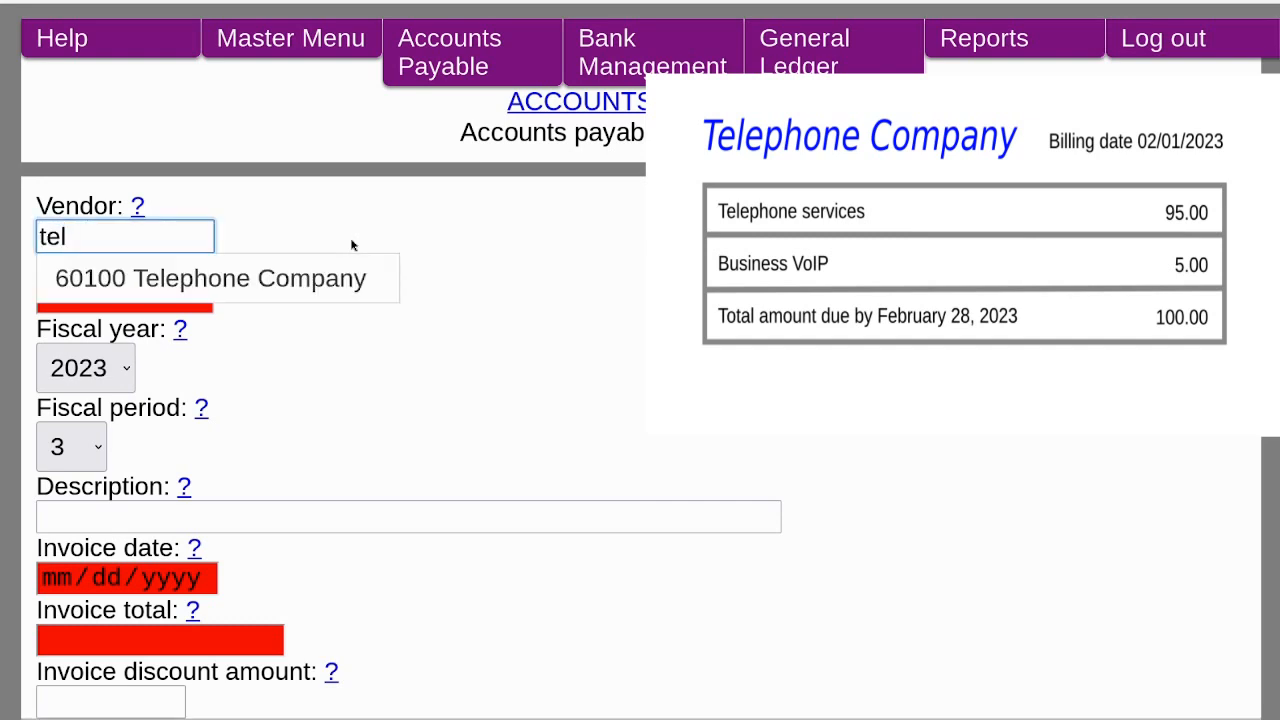
{"action": "key", "text": "Down"}
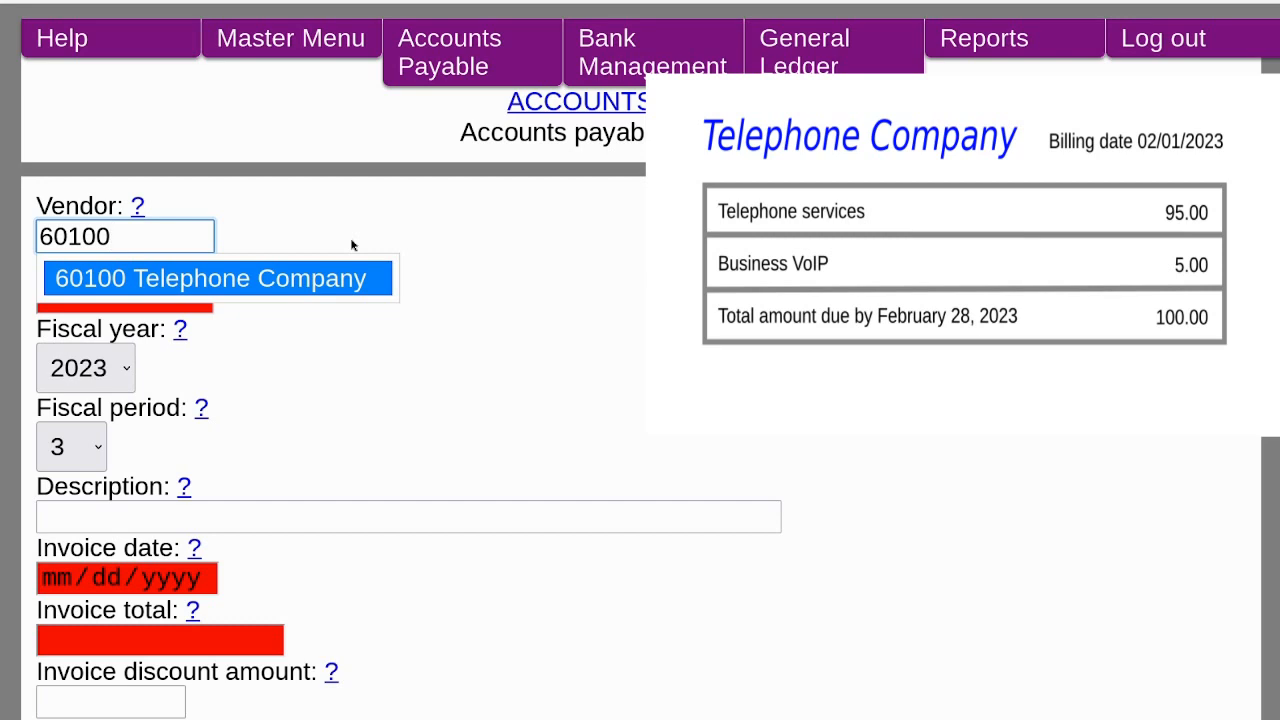
{"action": "key", "text": "Tab"}
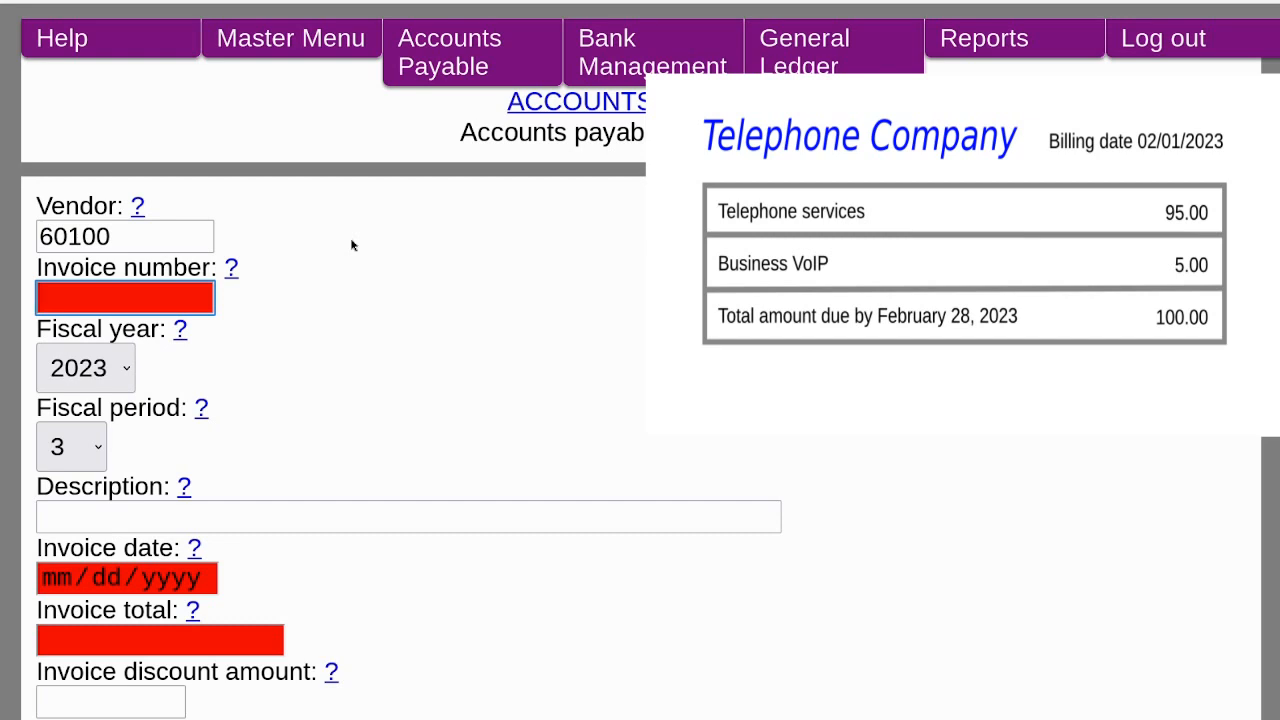
{"action": "type", "text": "20"}
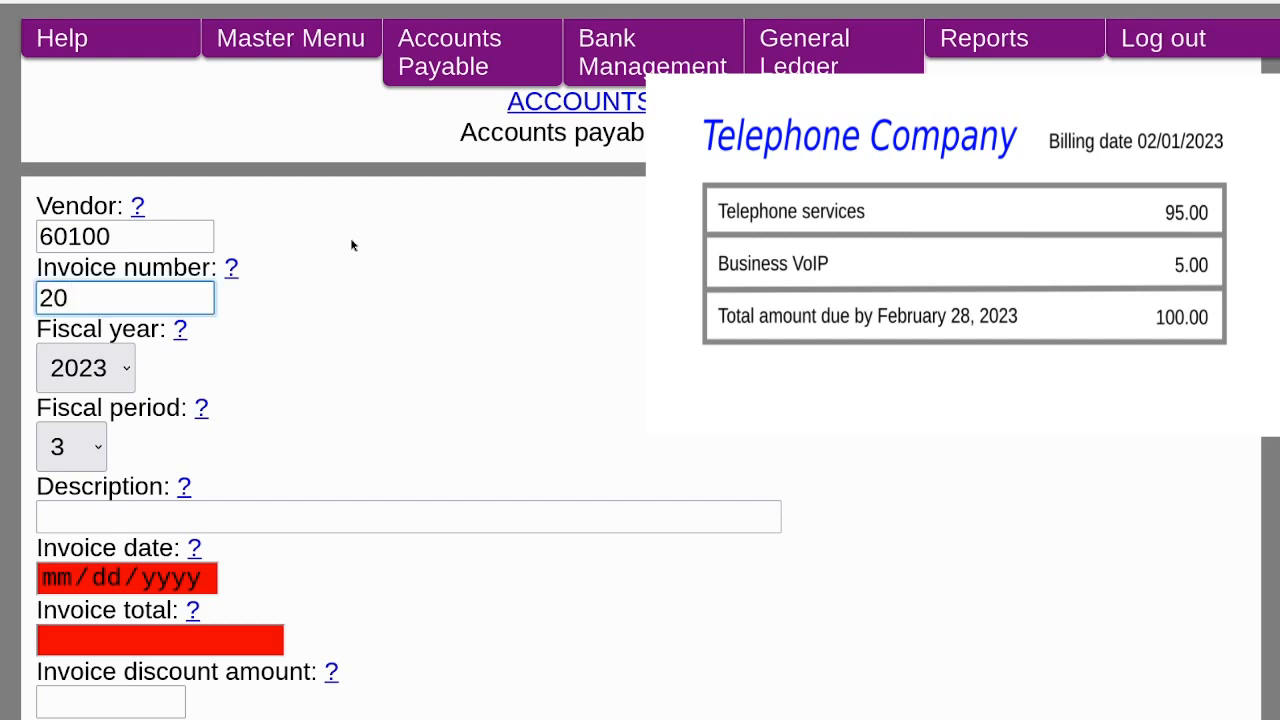
{"action": "type", "text": "230201"}
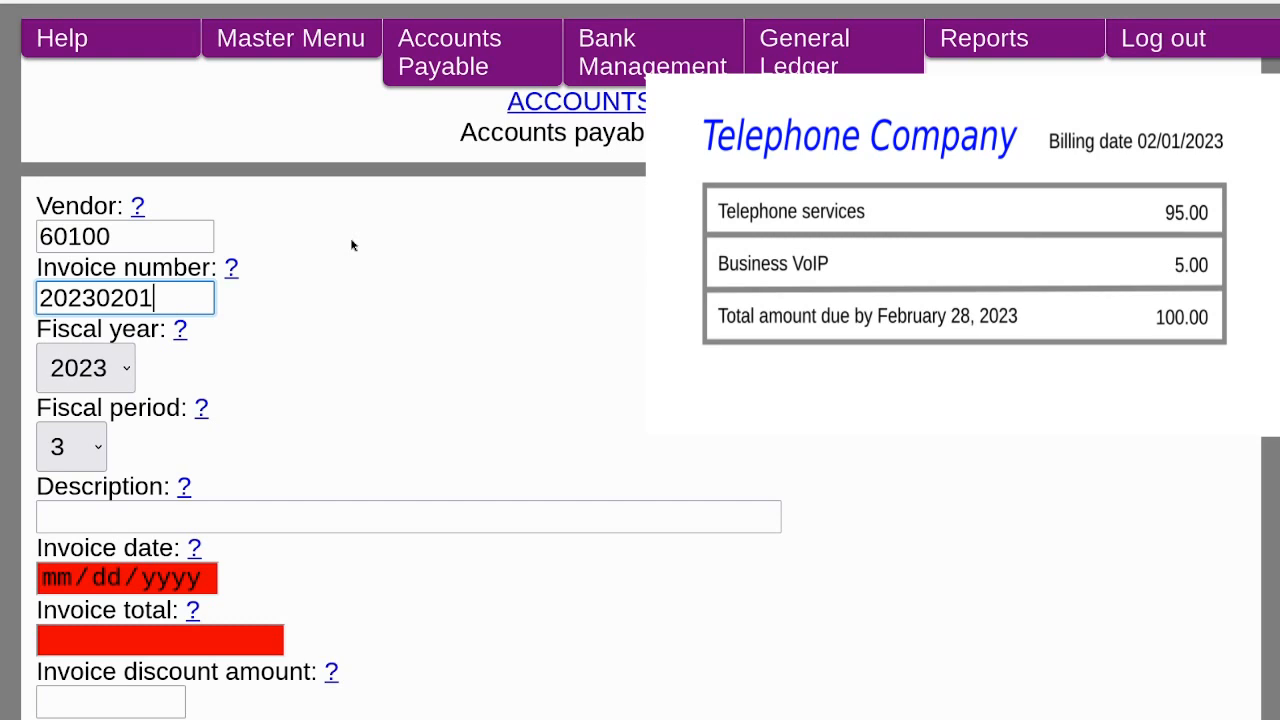
Set the fiscal period to 2 and enter the description Telephone.
{"action": "key", "text": "Tab"}
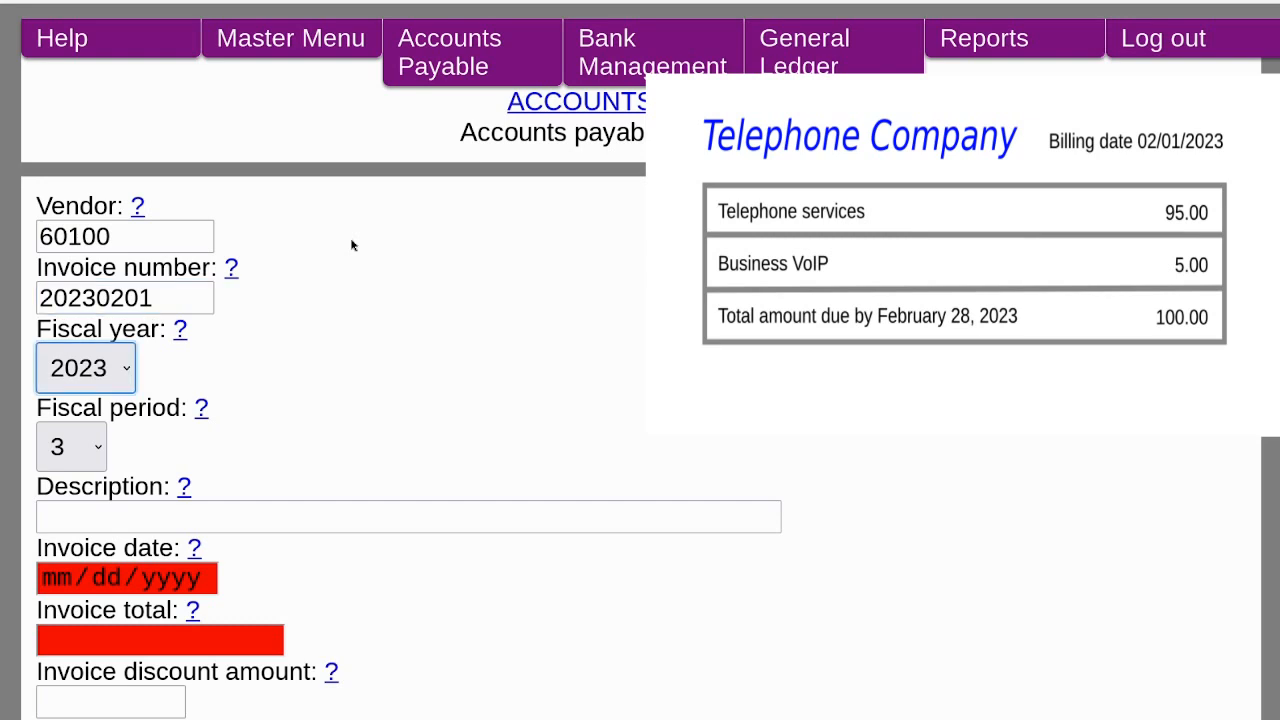
{"action": "key", "text": "Tab"}
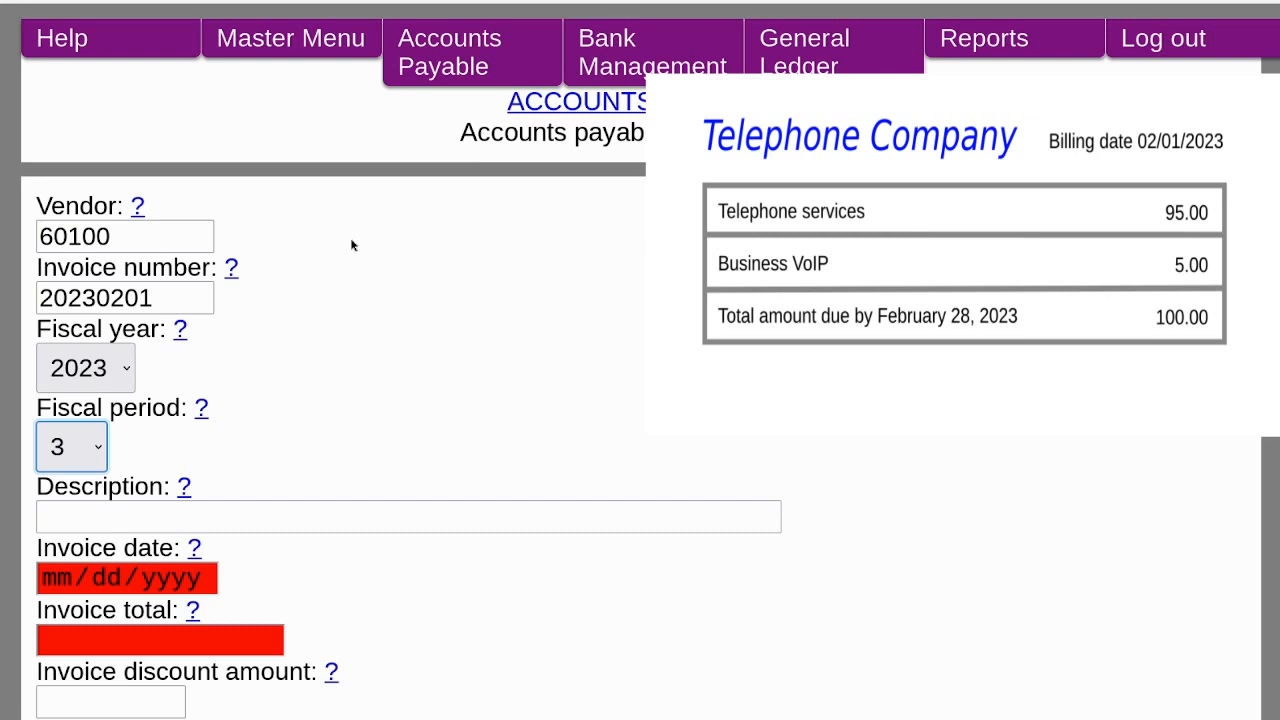
{"action": "key", "text": "Up"}
{"action": "key", "text": "Tab"}
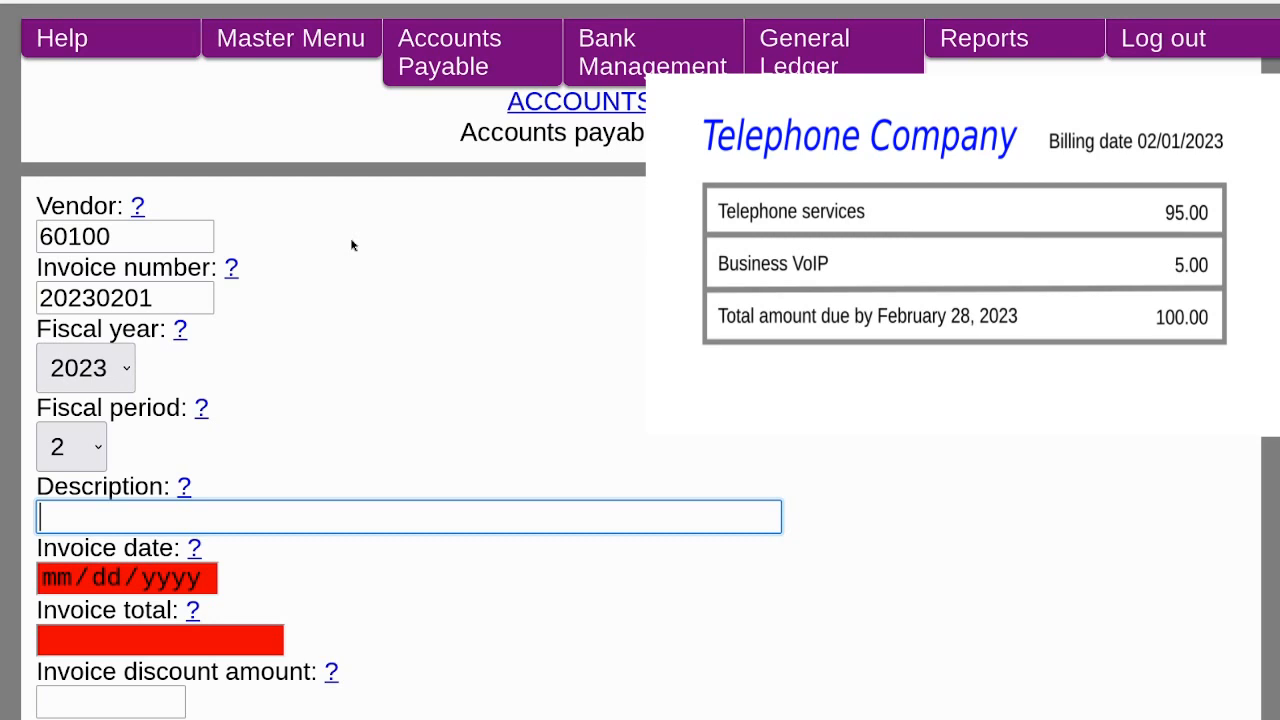
{"action": "type", "text": "Telephone"}
{"action": "key", "text": "Tab"}
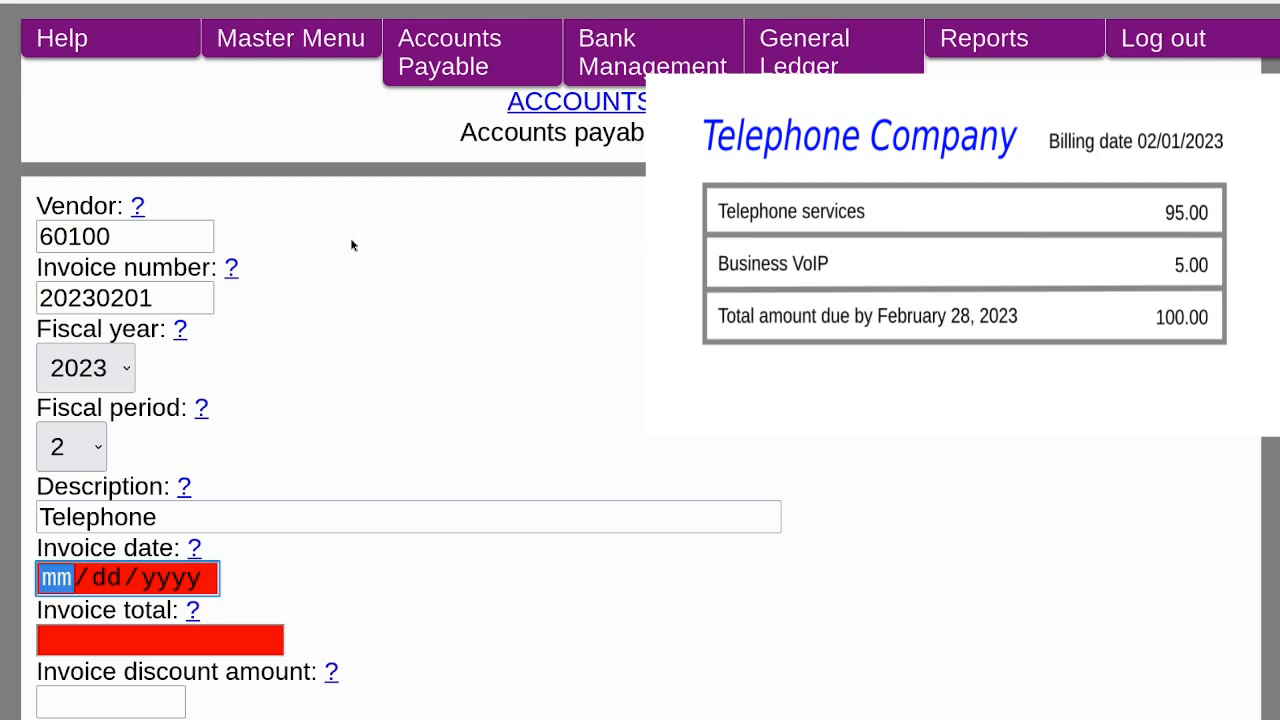
Enter the invoice date 02/01/2023 and an invoice total of 100.
{"action": "type", "text": "02012023"}
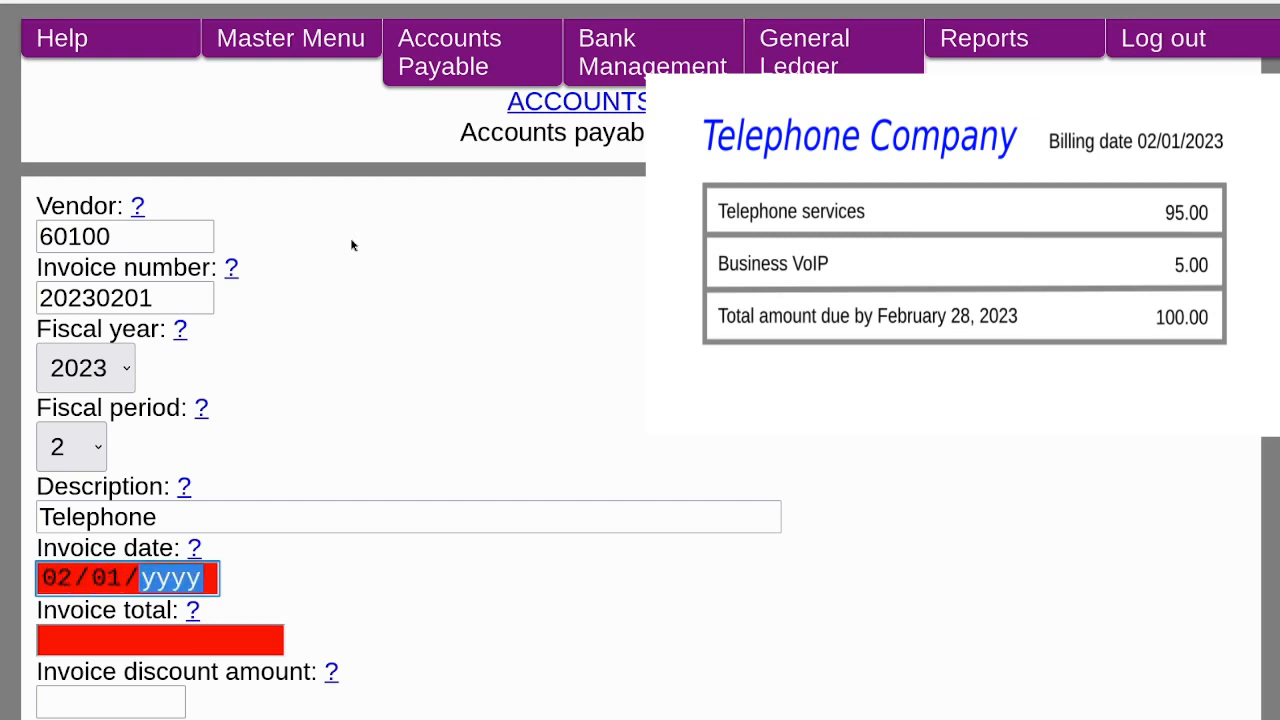
{"action": "key", "text": "Tab"}
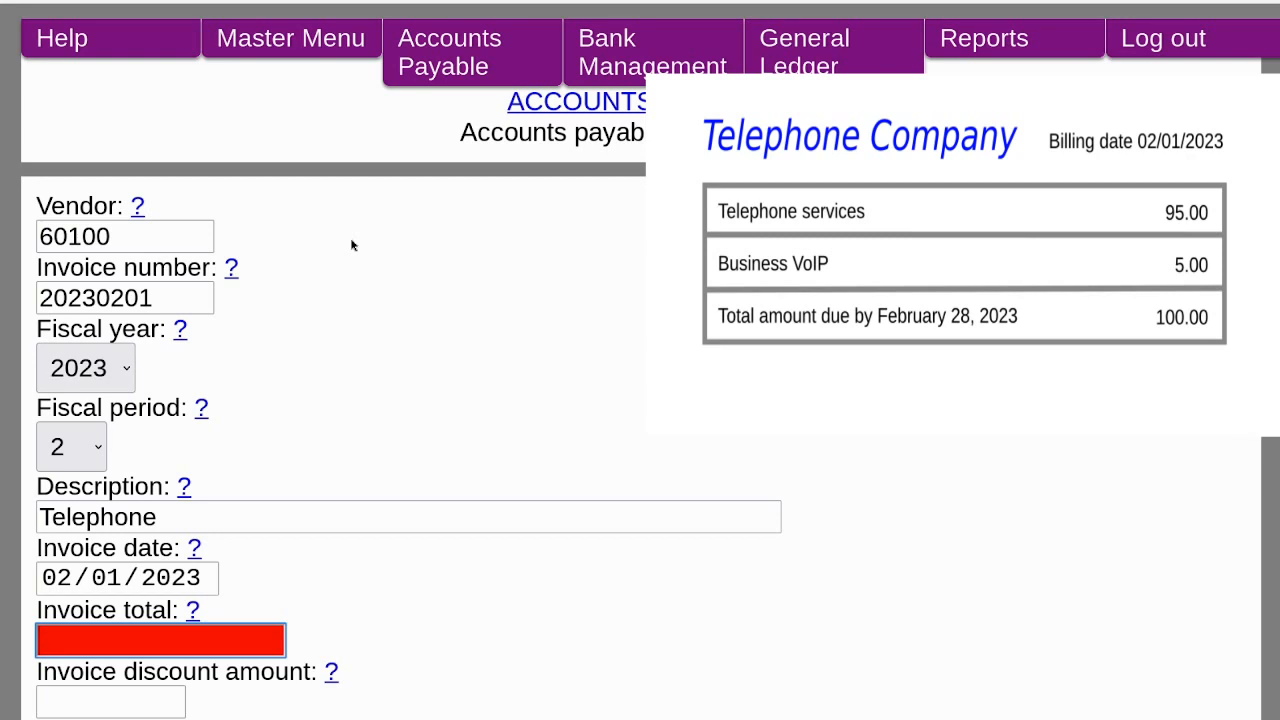
{"action": "type", "text": "100"}
{"action": "key", "text": "Tab"}
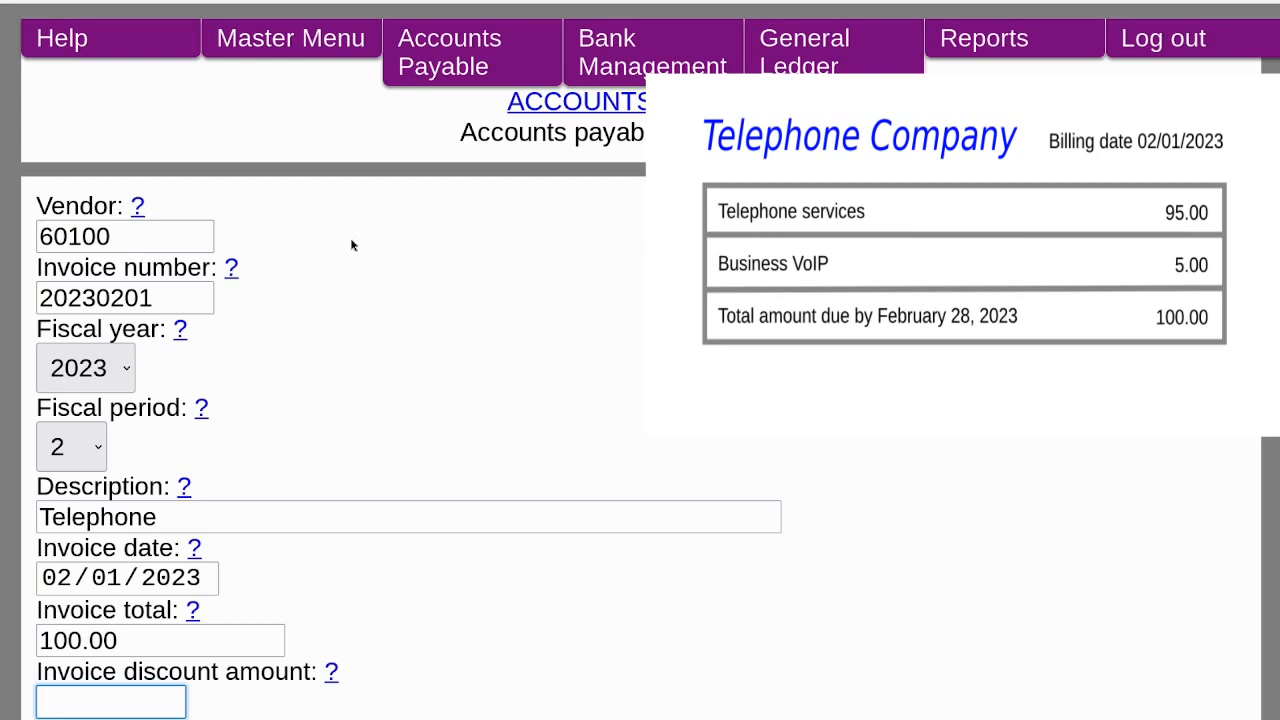
Set the date due or paid to 02/28/2023 and save the invoice header.
{"action": "scroll", "coordinate": [351, 245], "scroll_direction": "down", "scroll_amount": 5}
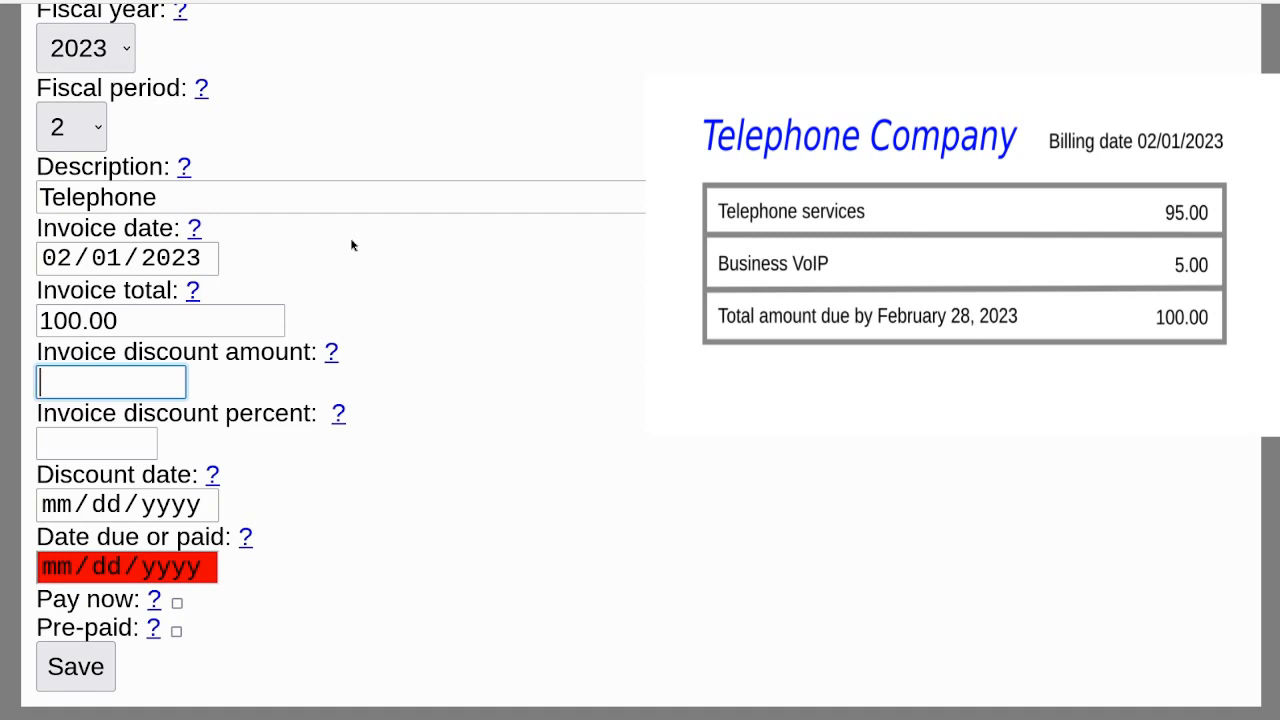
{"action": "key", "text": "Tab"}
{"action": "key", "text": "Tab"}
{"action": "key", "text": "Tab"}
{"action": "key", "text": "Tab"}
{"action": "key", "text": "Tab"}
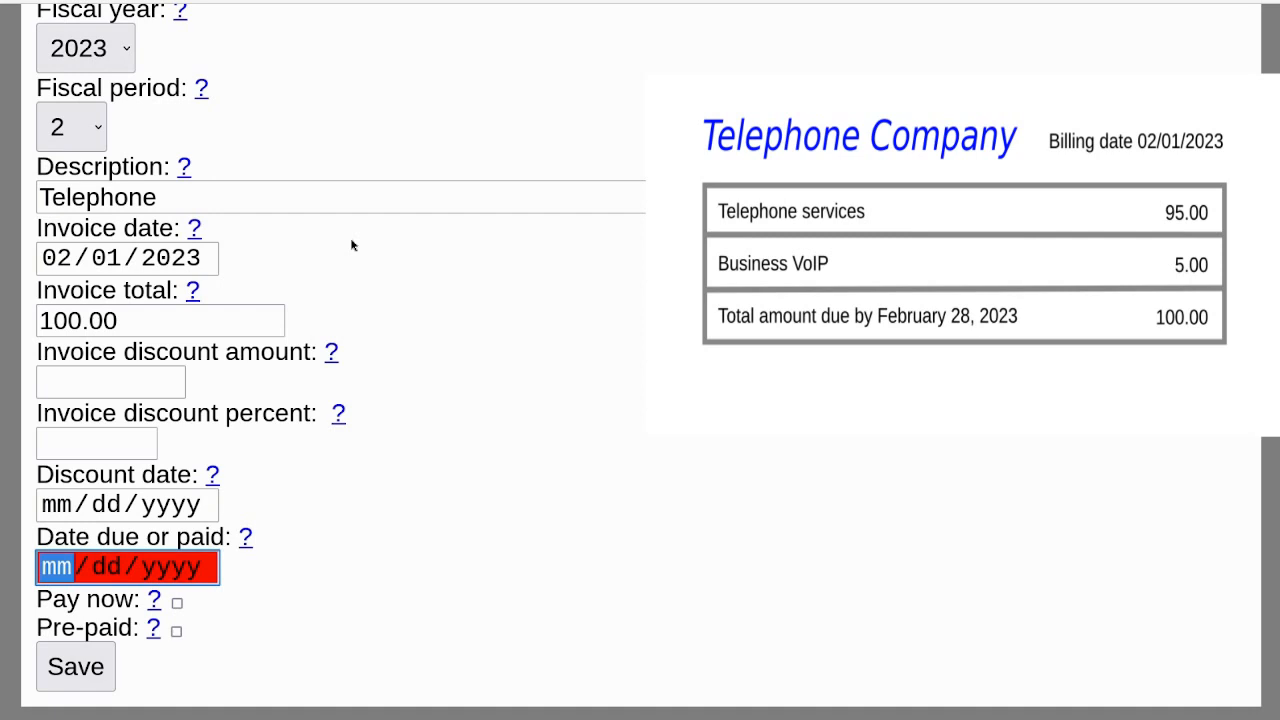
{"action": "type", "text": "02/"}
{"action": "type", "text": "28/2023"}
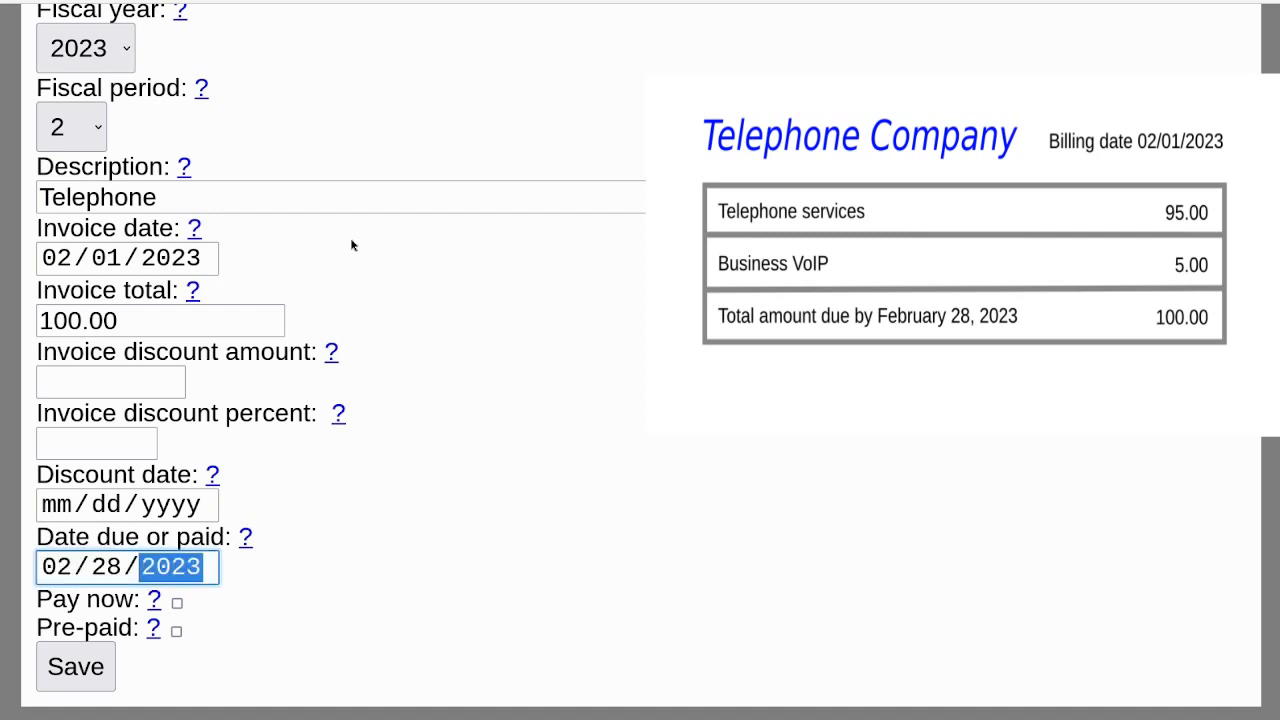
{"action": "key", "text": "Tab"}
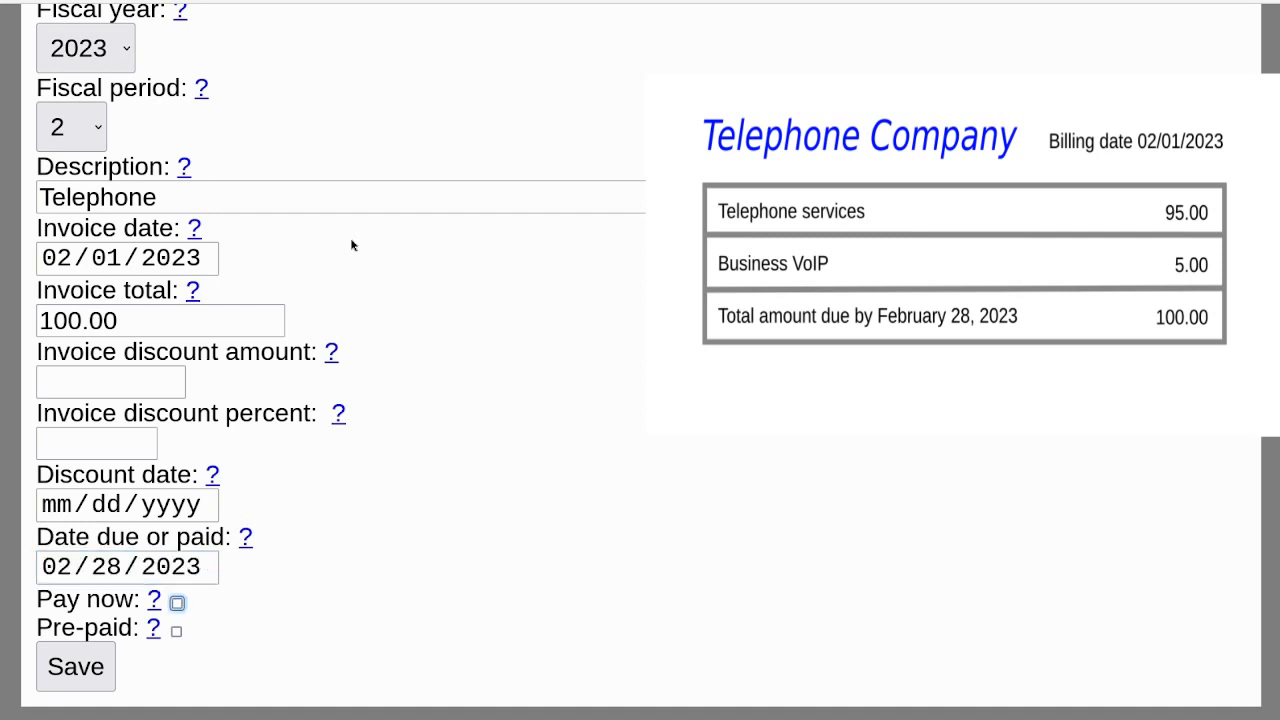
{"action": "key", "text": "Tab"}
{"action": "key", "text": "Tab"}
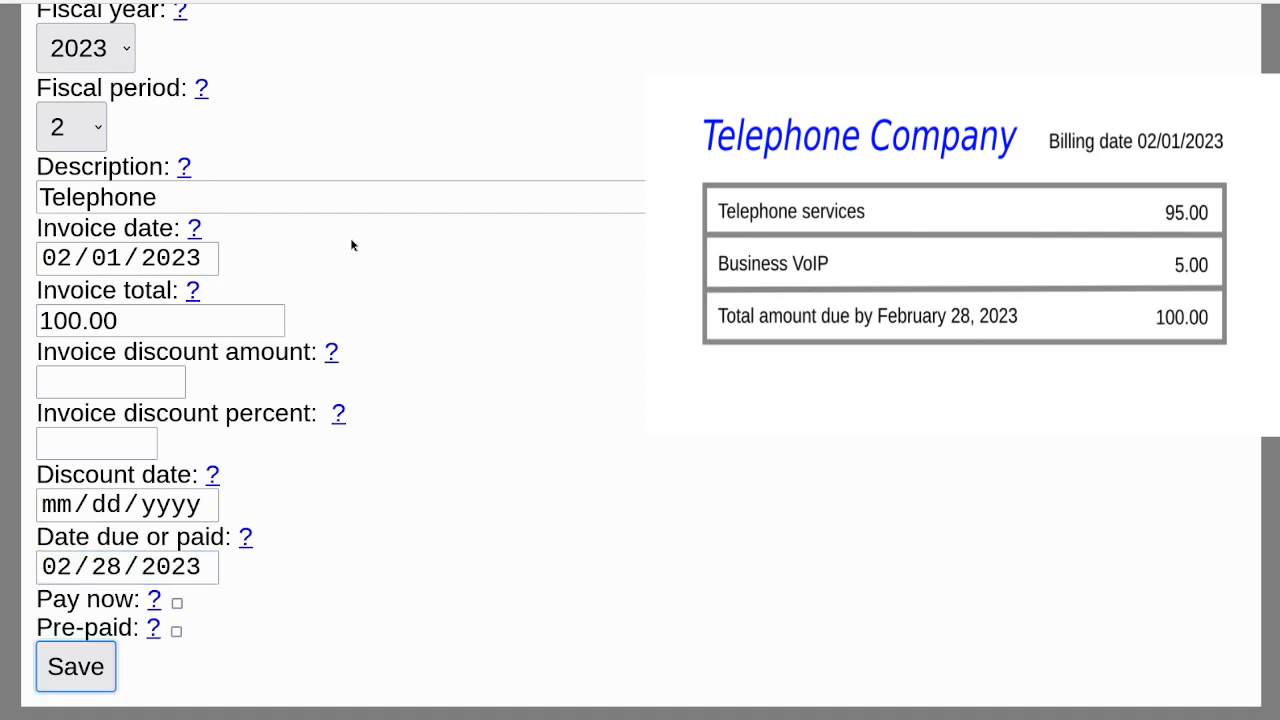
{"action": "key", "text": "Return"}
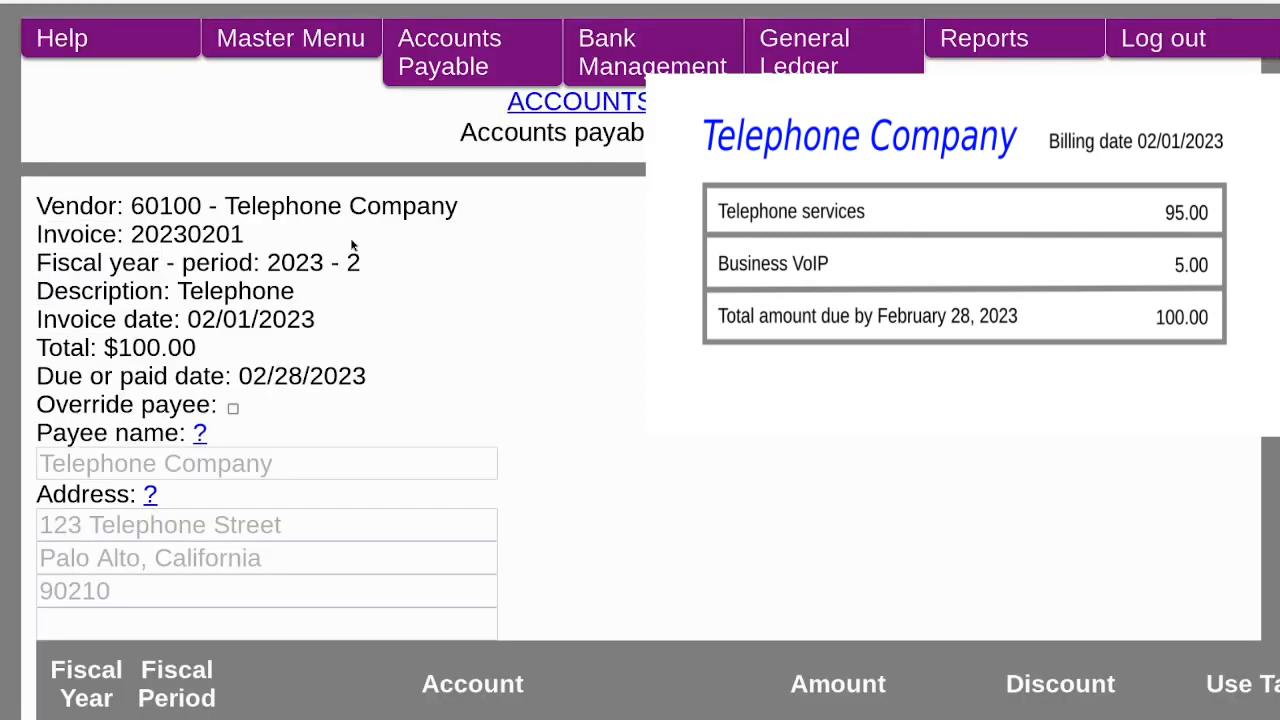
Add a second distribution row and change the first row's amount to 95.00.
{"action": "scroll", "coordinate": [352, 245], "scroll_direction": "down", "scroll_amount": 3}
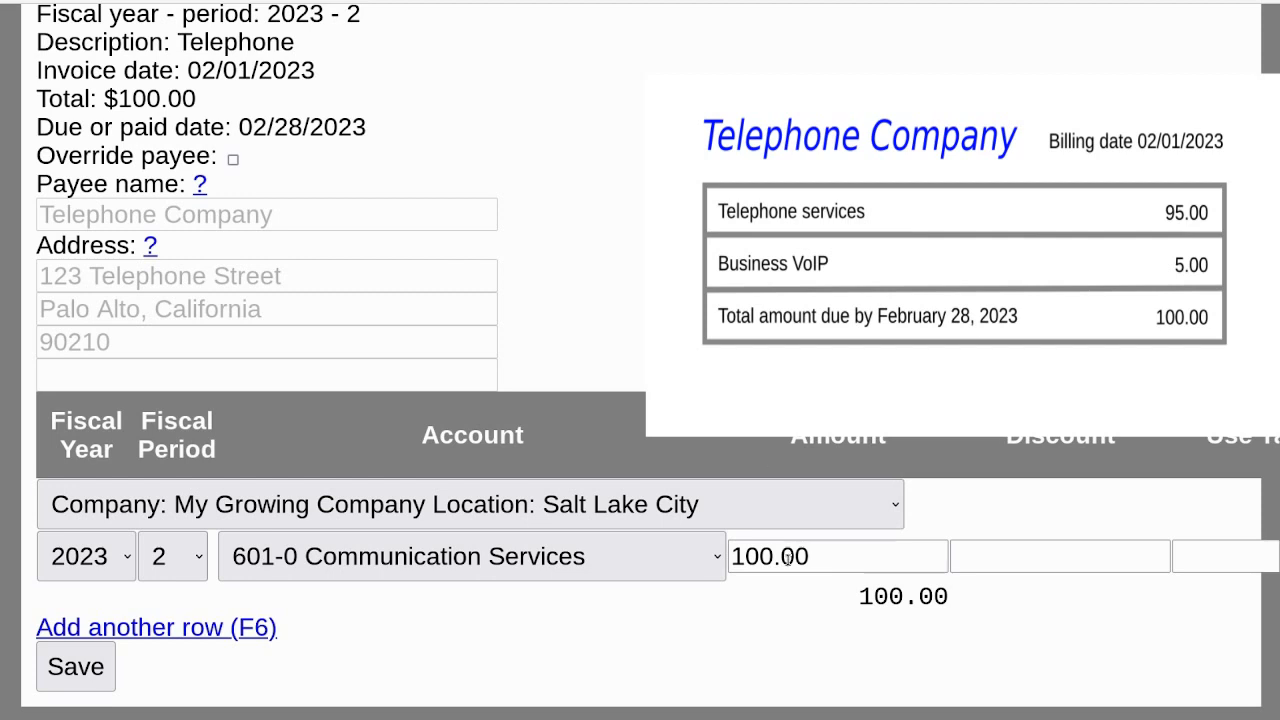
{"action": "left_click", "coordinate": [190, 627]}
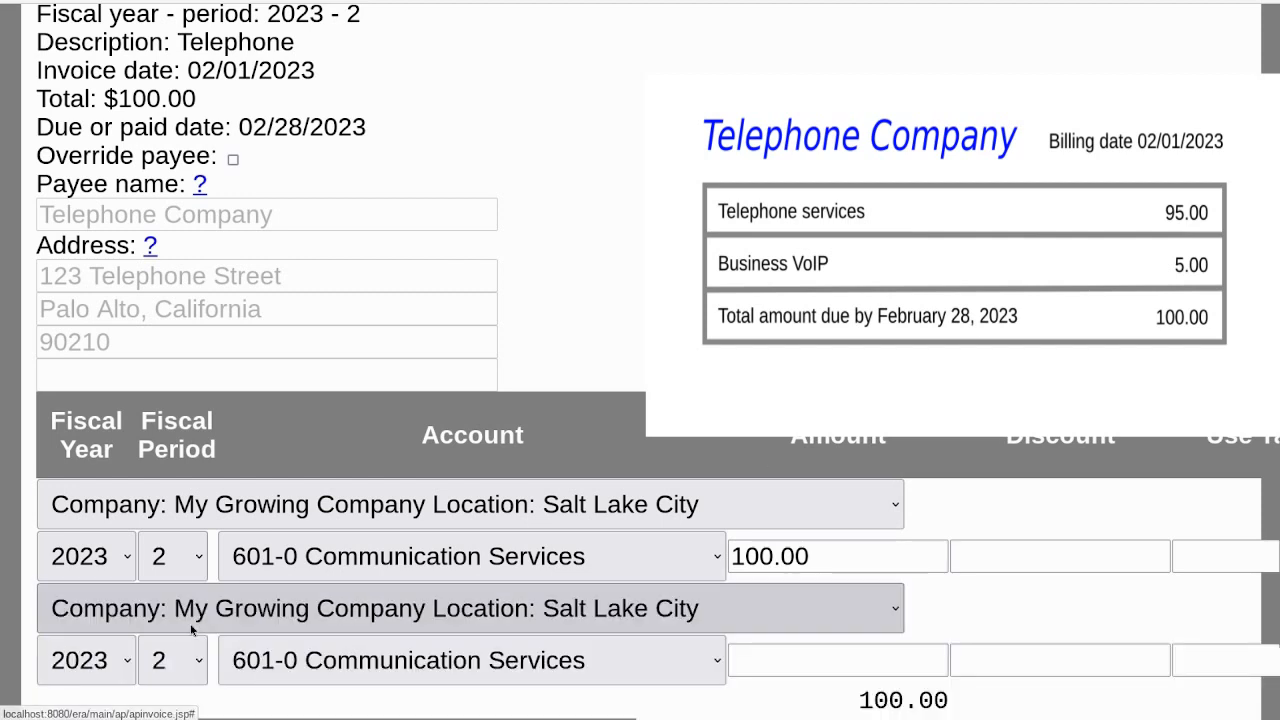
{"action": "scroll", "coordinate": [640, 400], "scroll_direction": "down", "scroll_amount": 2}
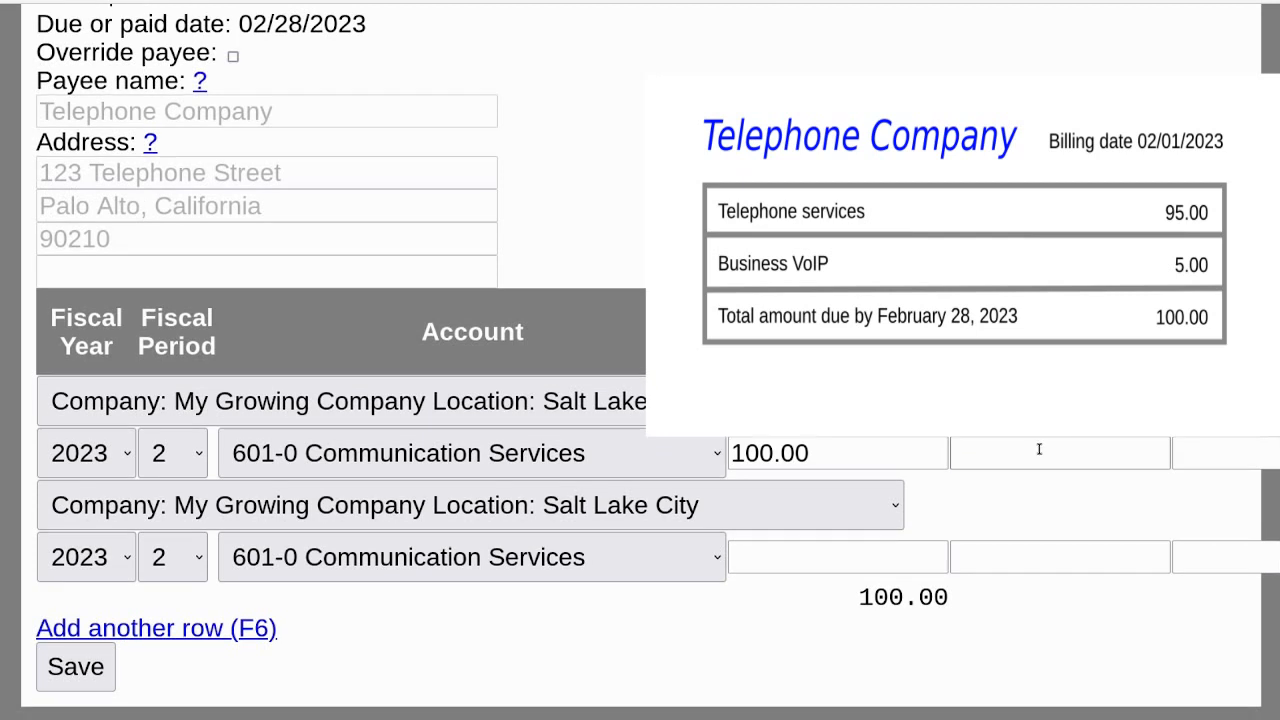
{"action": "left_click", "coordinate": [926, 457]}
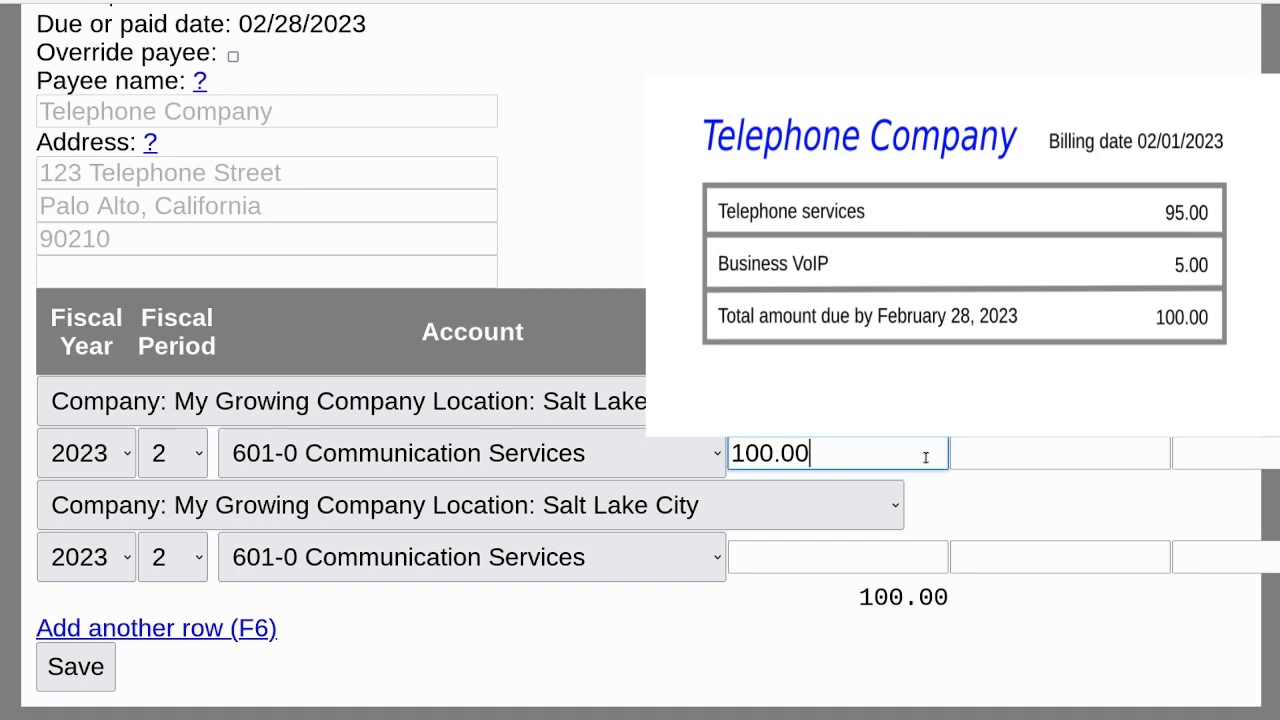
{"action": "key", "text": "BackSpace"}
{"action": "key", "text": "BackSpace"}
{"action": "key", "text": "BackSpace"}
{"action": "key", "text": "BackSpace"}
{"action": "key", "text": "BackSpace"}
{"action": "key", "text": "BackSpace"}
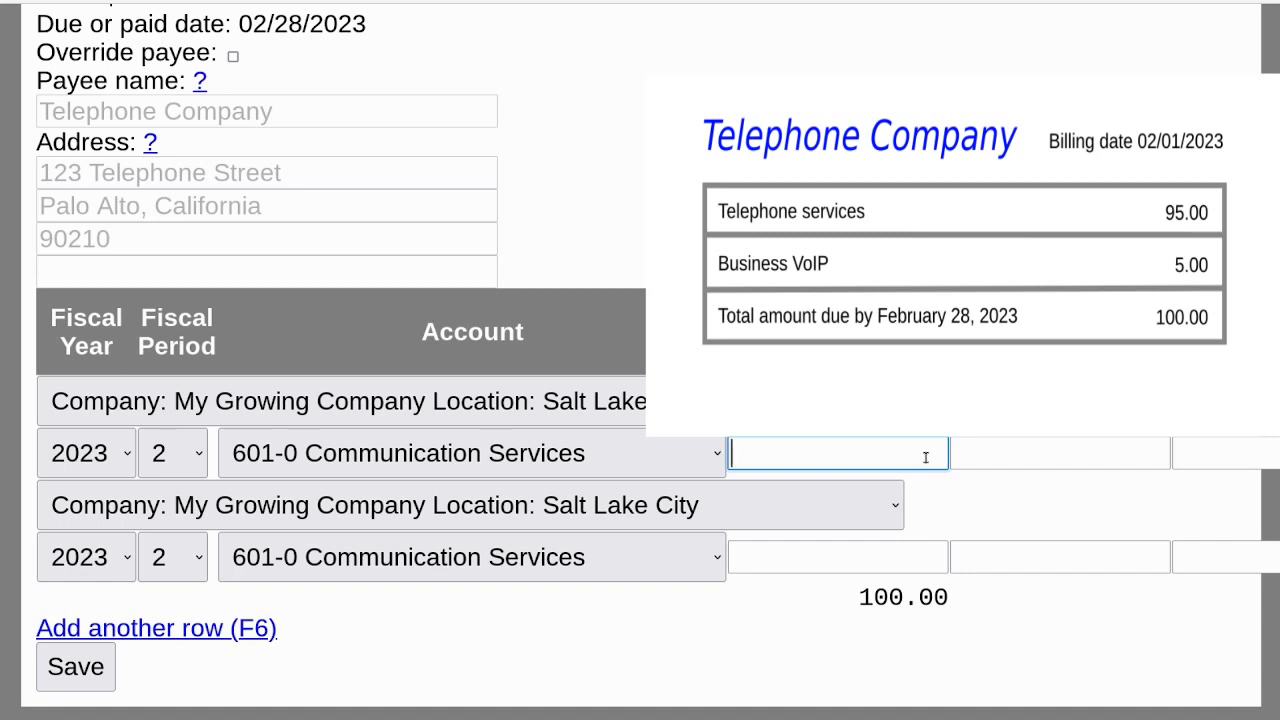
{"action": "type", "text": "95.00"}
{"action": "key", "text": "Tab"}
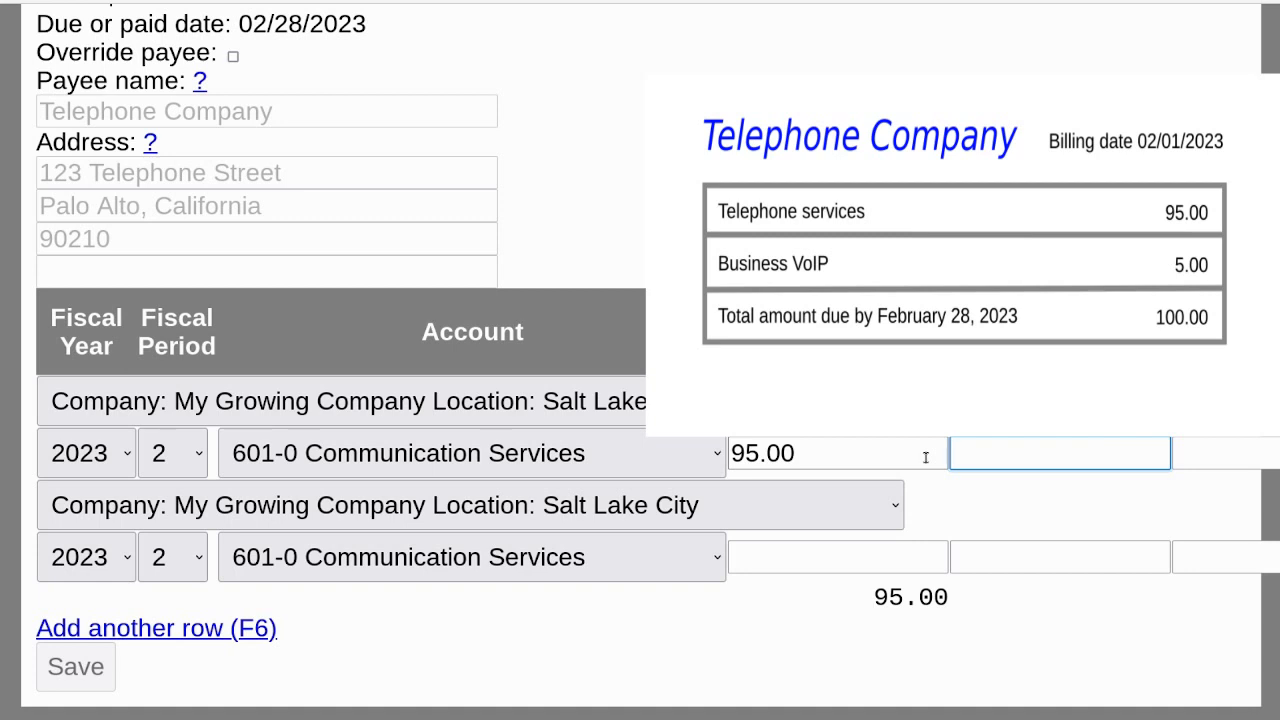
Enter 5.00 as the second 601-0 Communication Services row's amount and save the invoice.
{"action": "left_click", "coordinate": [829, 556]}
{"action": "type", "text": "5.00"}
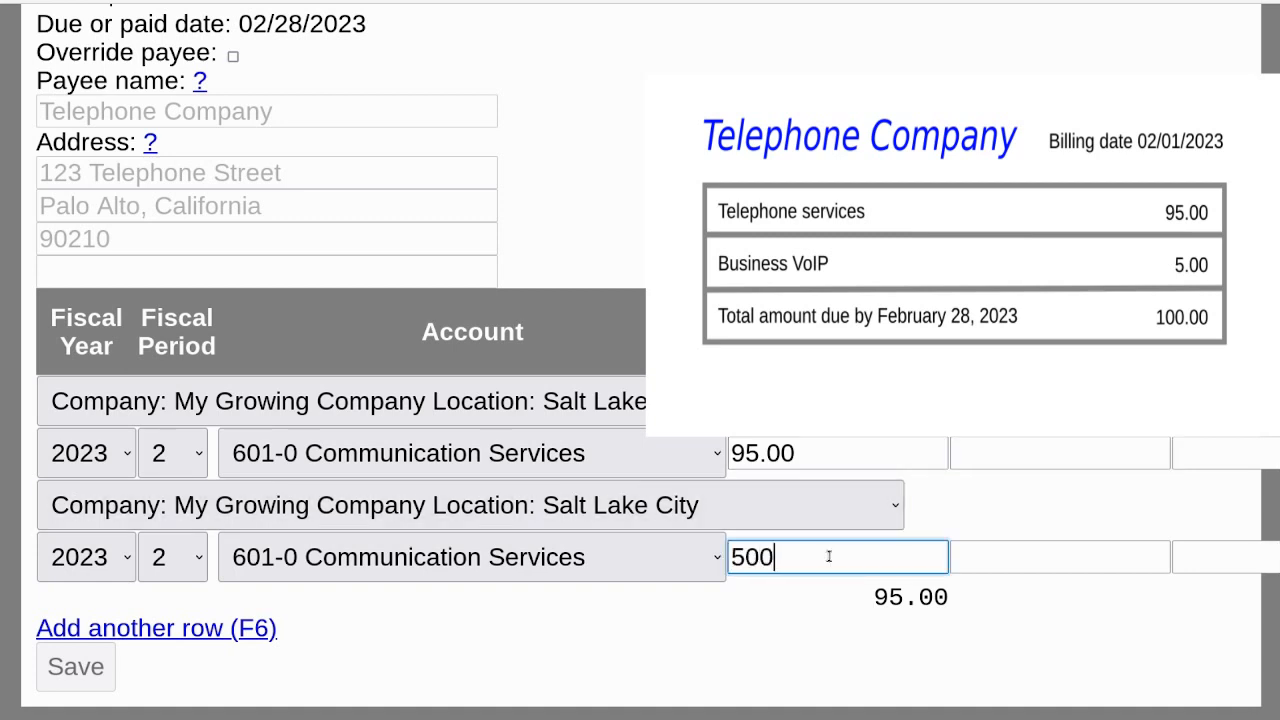
{"action": "key", "text": "Tab"}
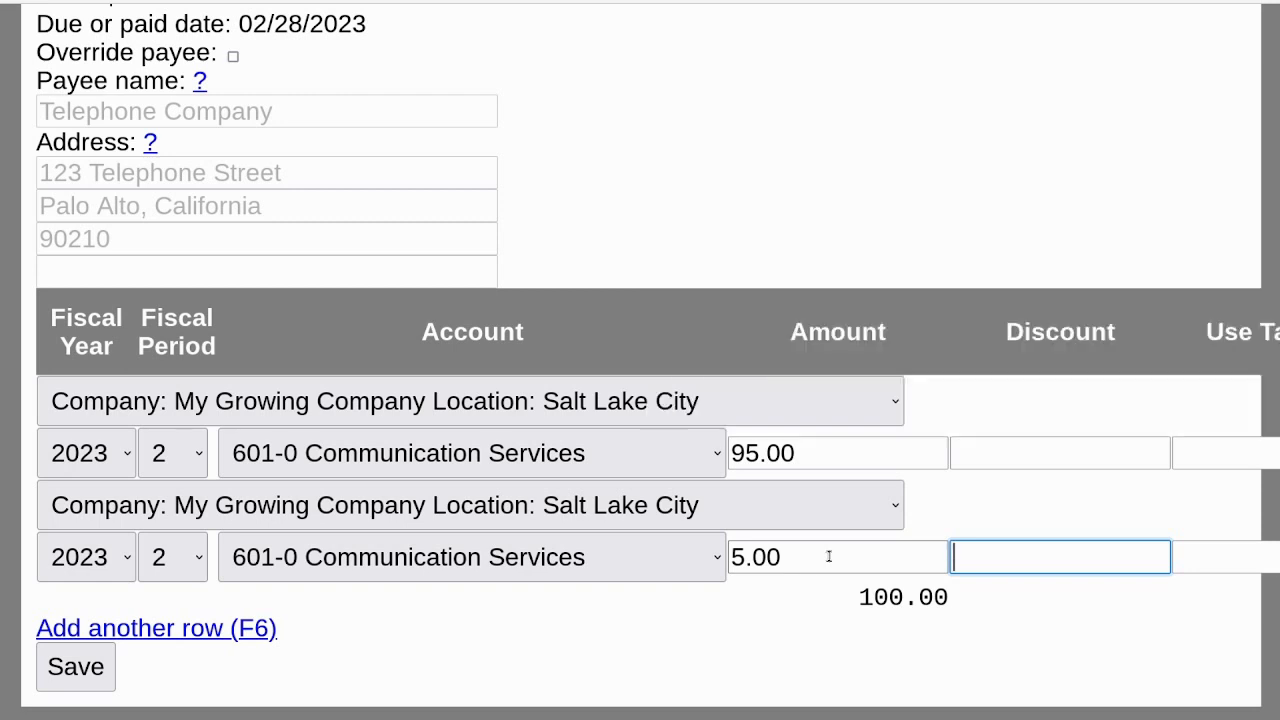
{"action": "left_click", "coordinate": [65, 669]}
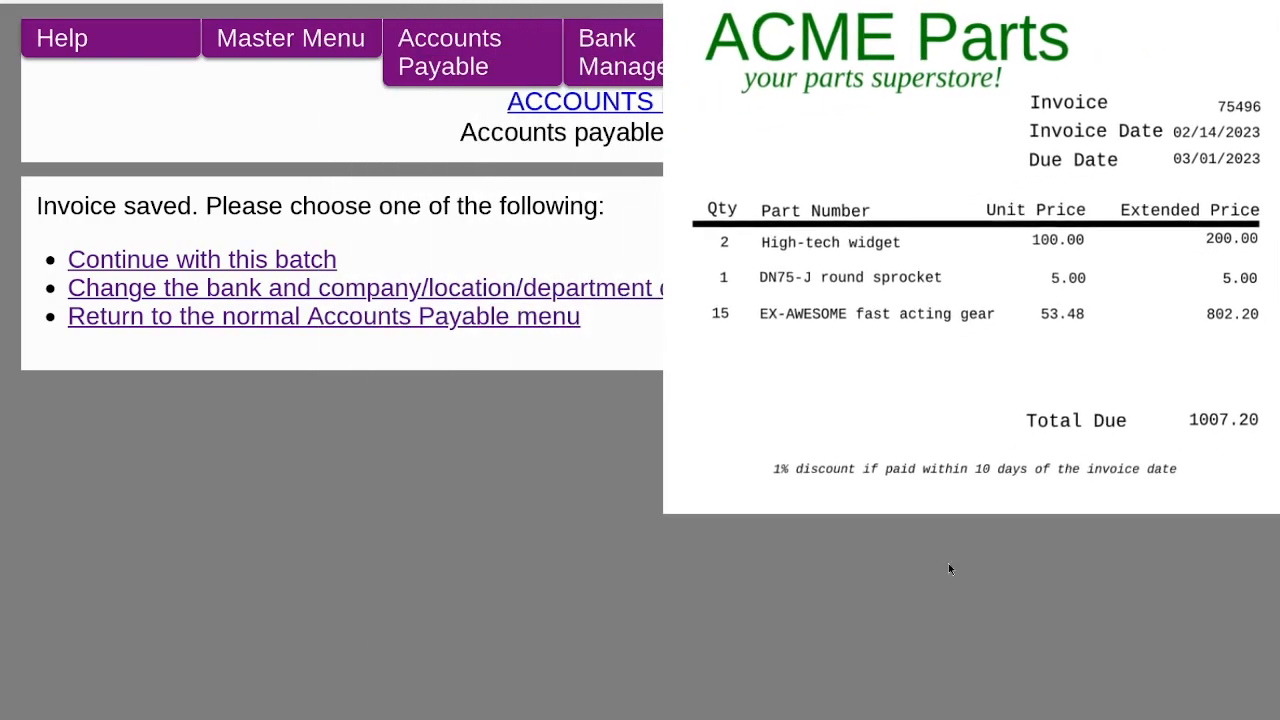
Continue with the same batch and start a new invoice for vendor ACME with invoice number 75496.
{"action": "key", "text": "Tab"}
{"action": "key", "text": "Return"}
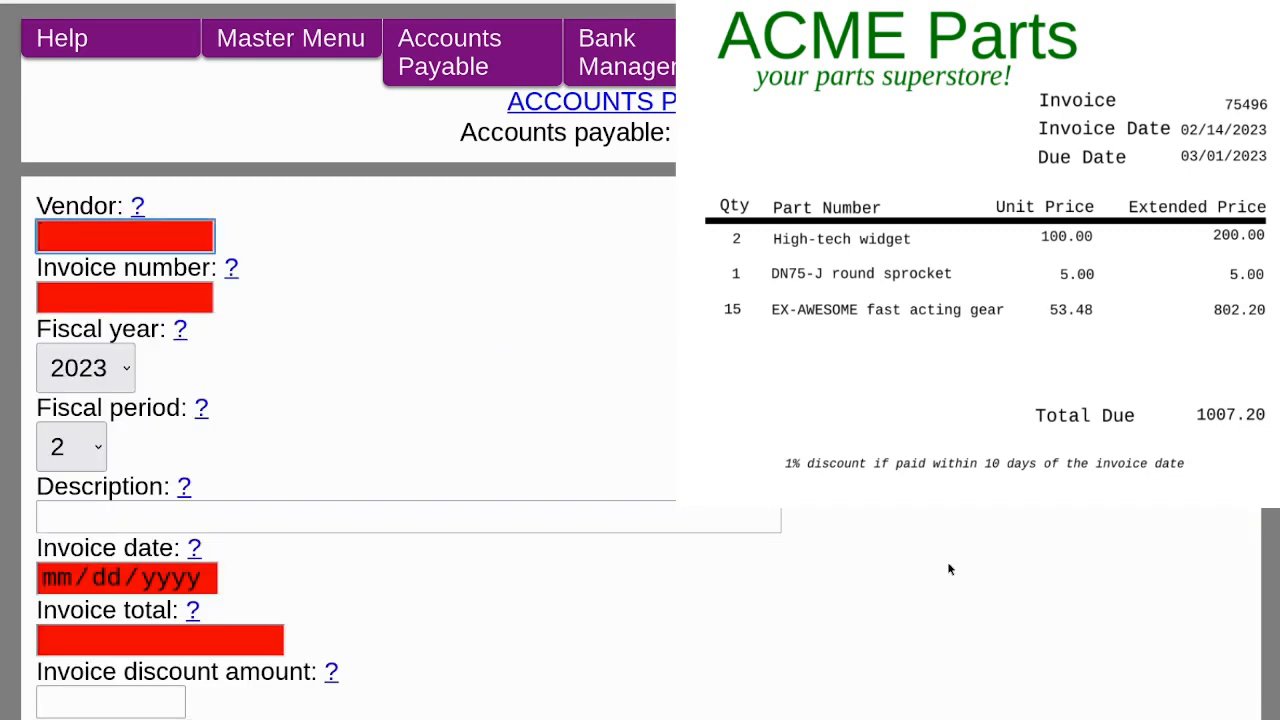
{"action": "type", "text": "acm"}
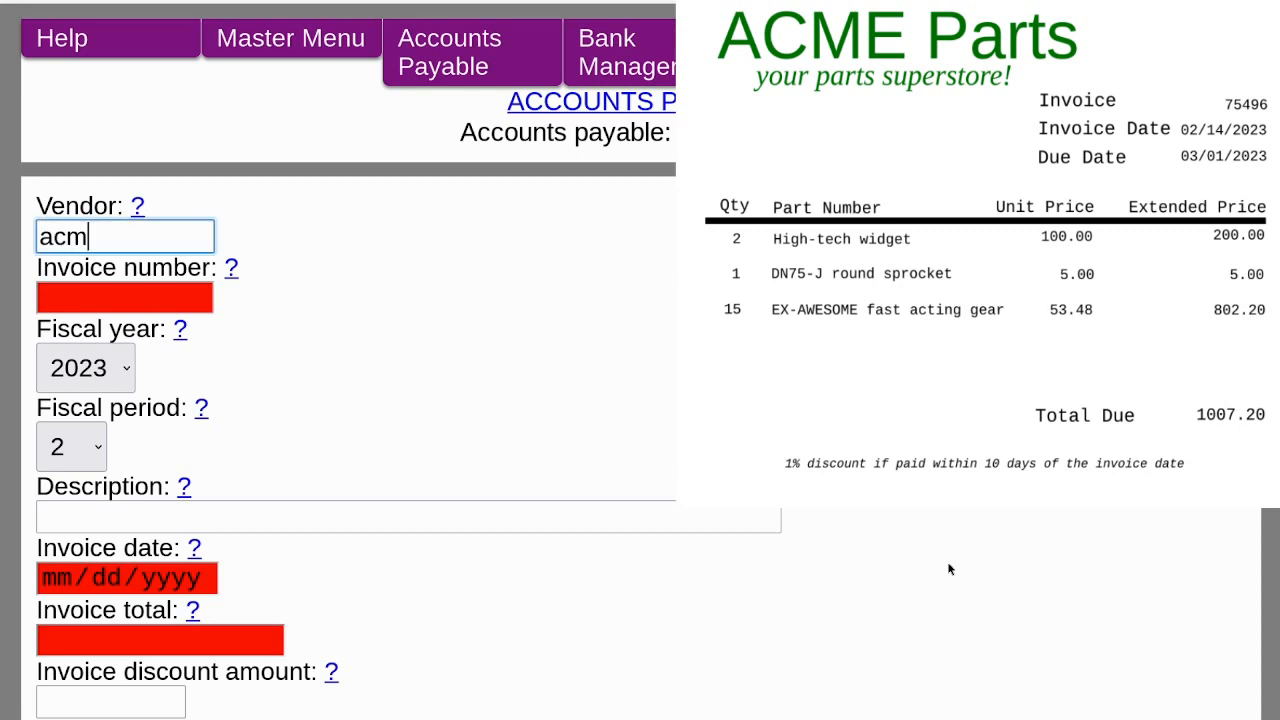
{"action": "key", "text": "Down"}
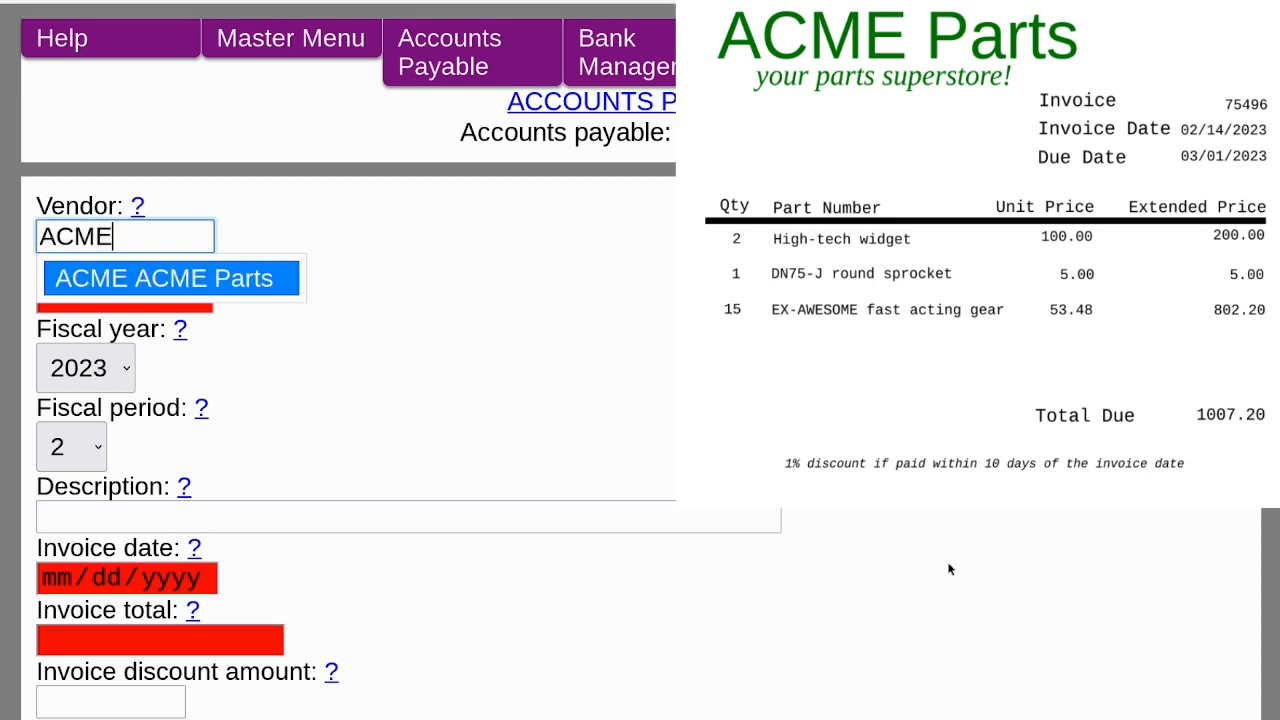
{"action": "key", "text": "Tab"}
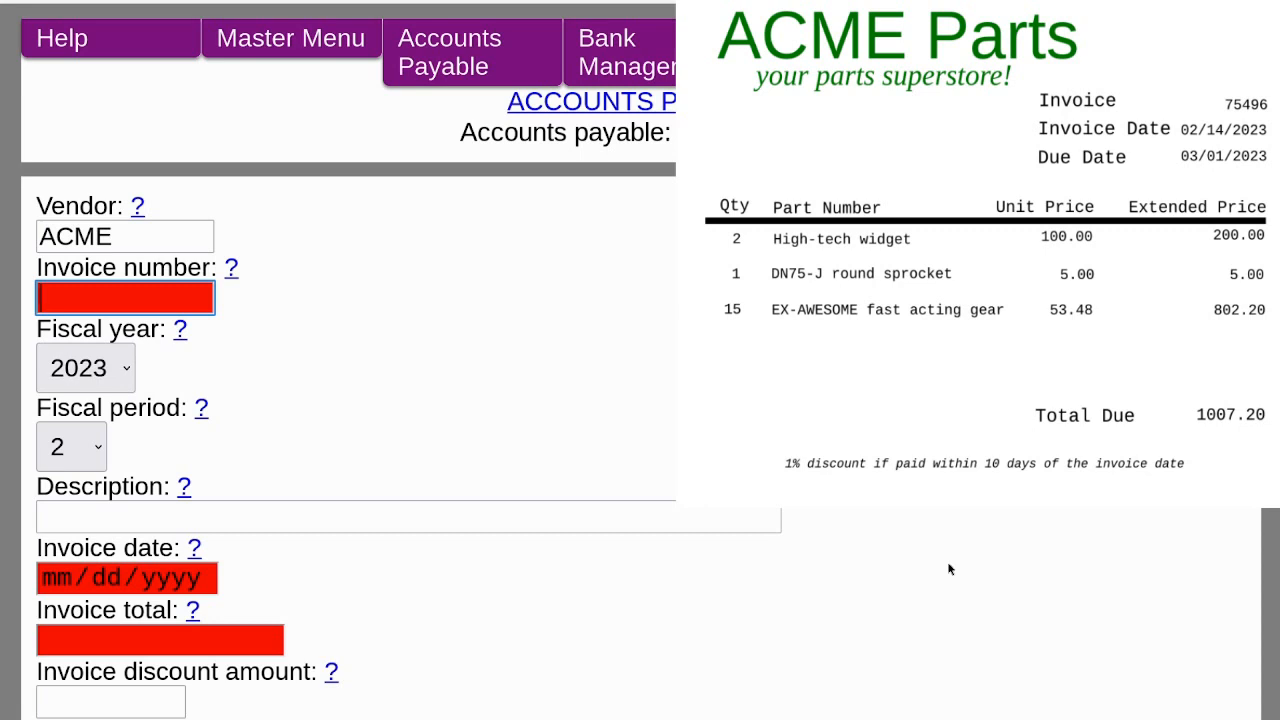
{"action": "type", "text": "75496"}
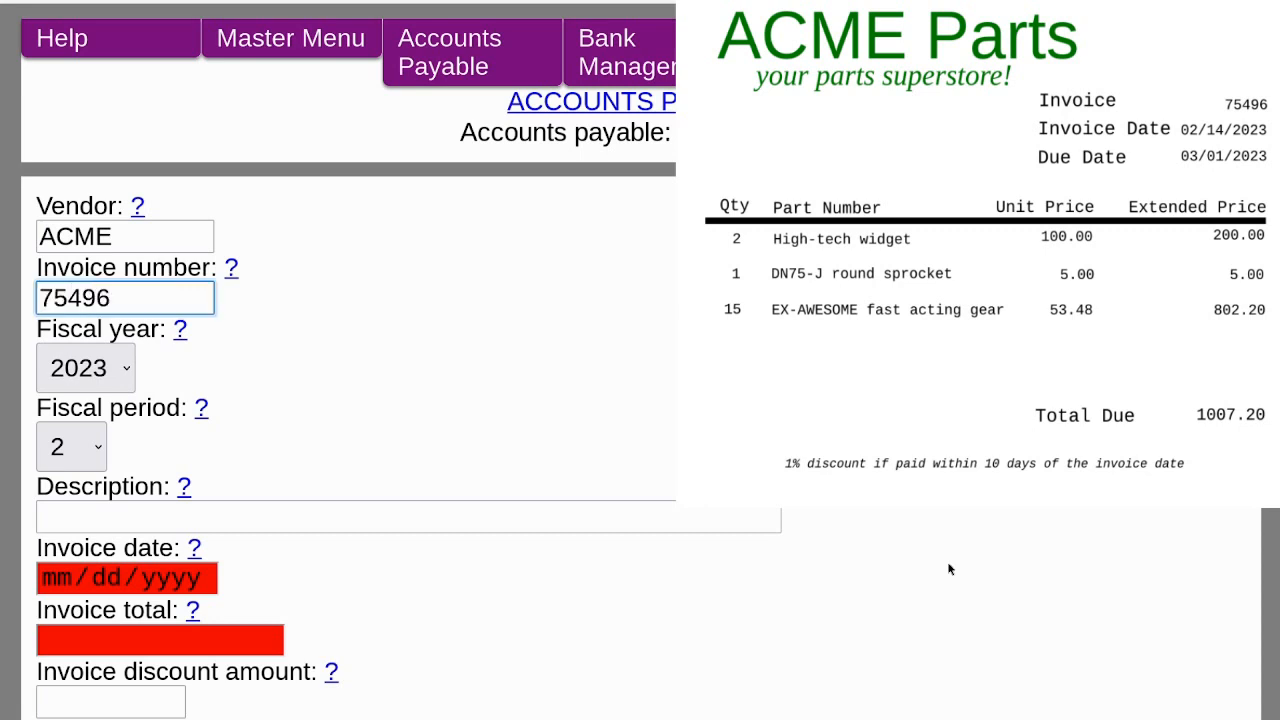
{"action": "key", "text": "Tab"}
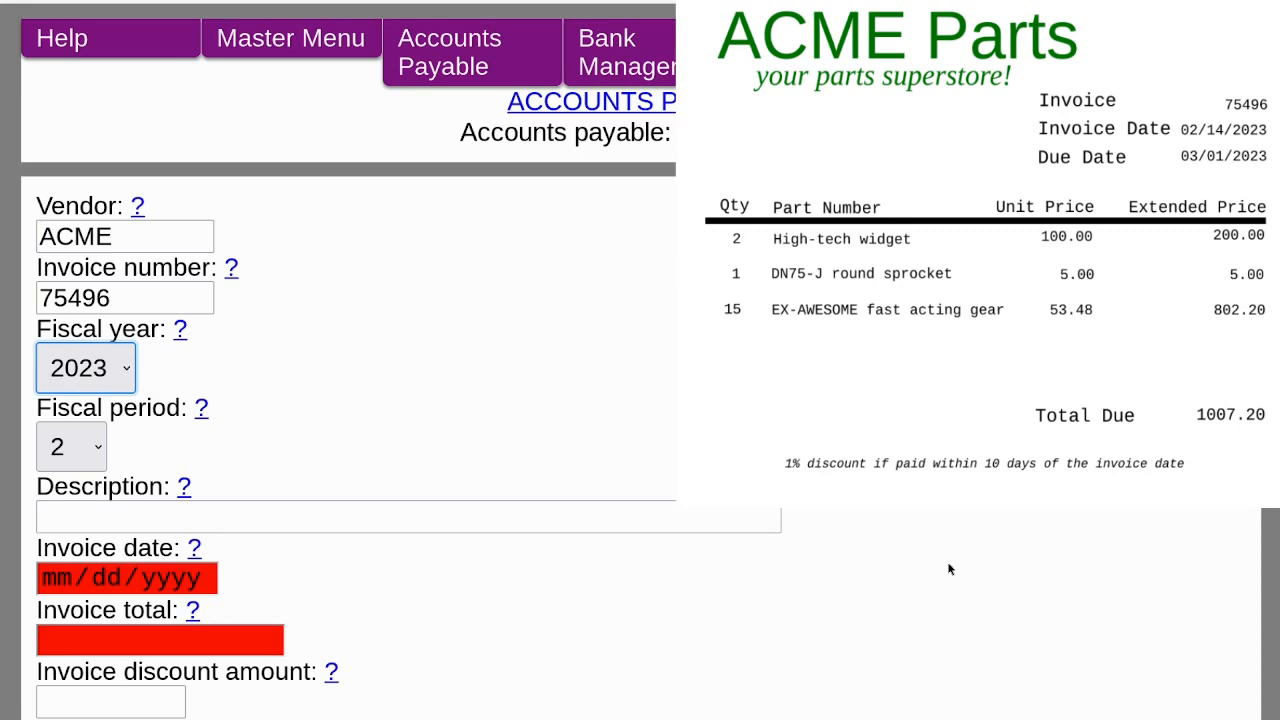
Enter the description Parts for inventory and the invoice date 02/14/2023.
{"action": "key", "text": "Tab"}
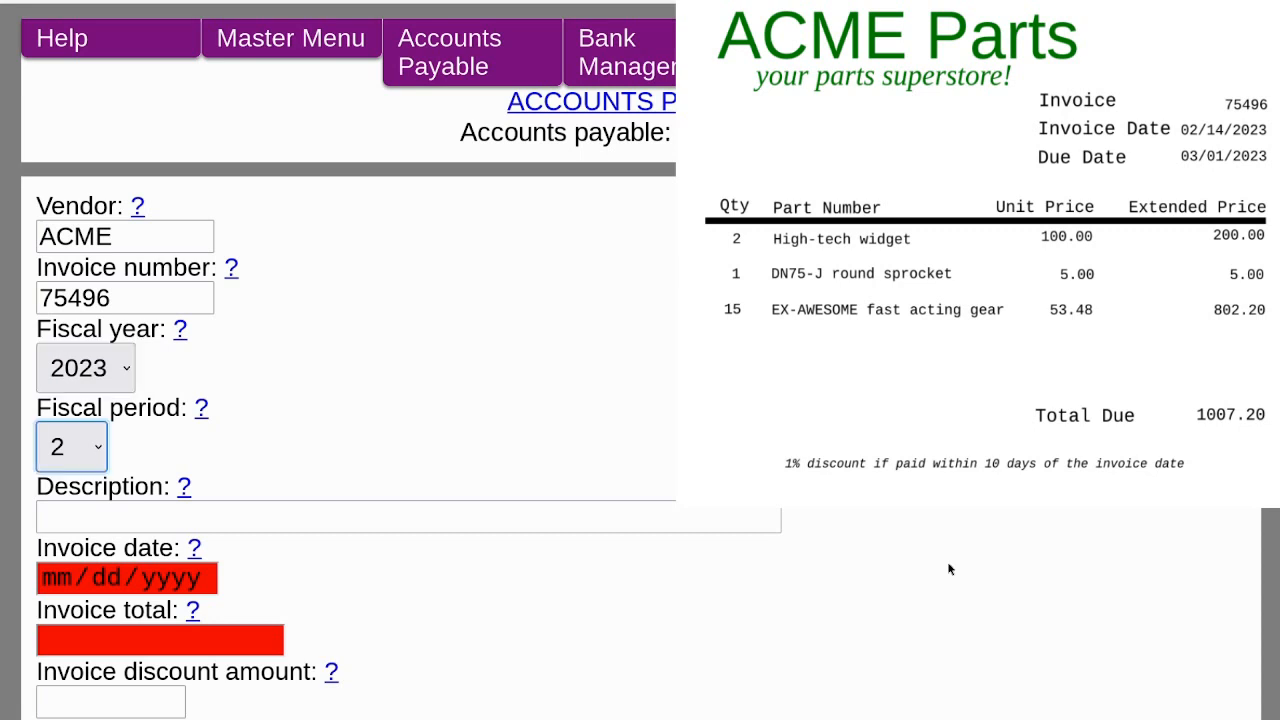
{"action": "key", "text": "Tab"}
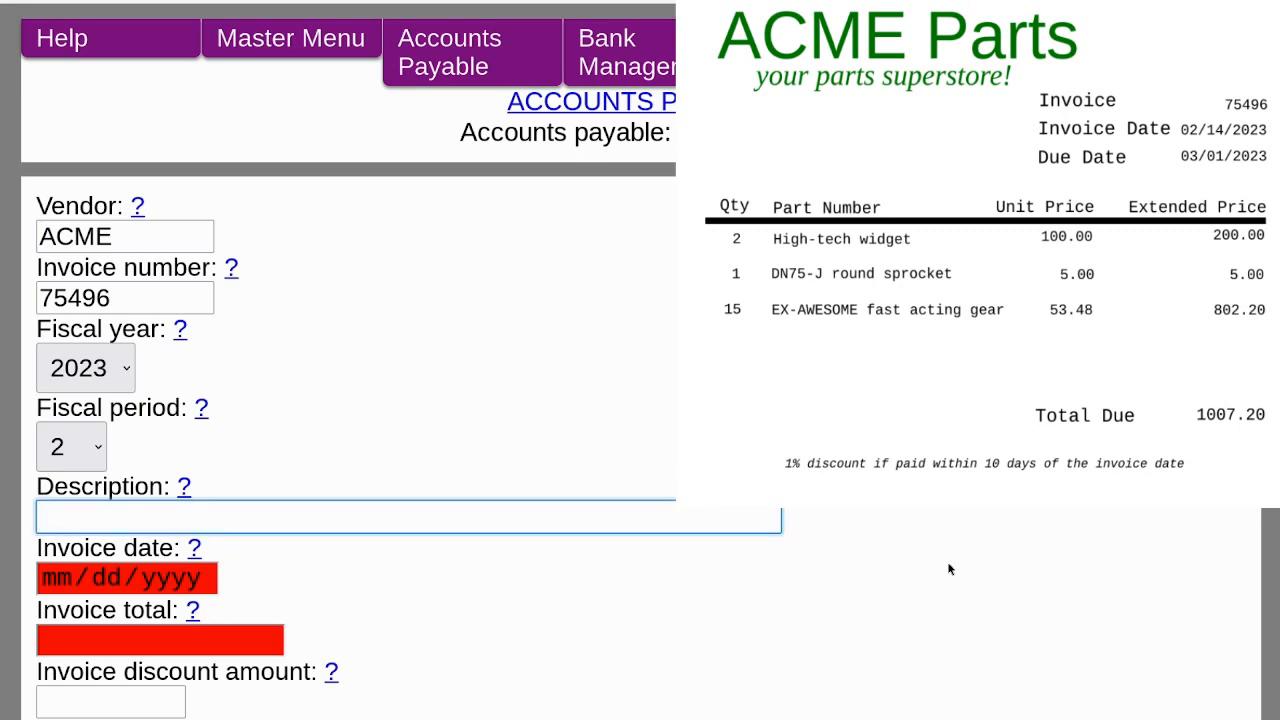
{"action": "type", "text": "Parts for "}
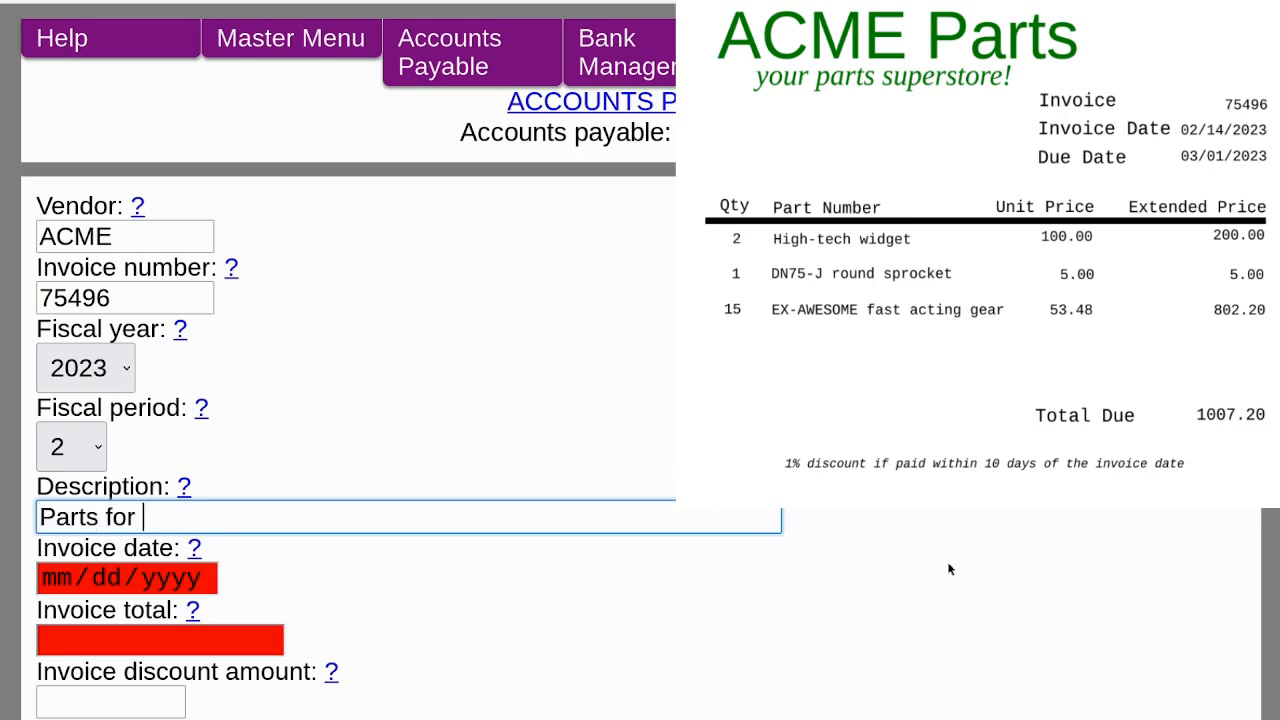
{"action": "type", "text": "inventory"}
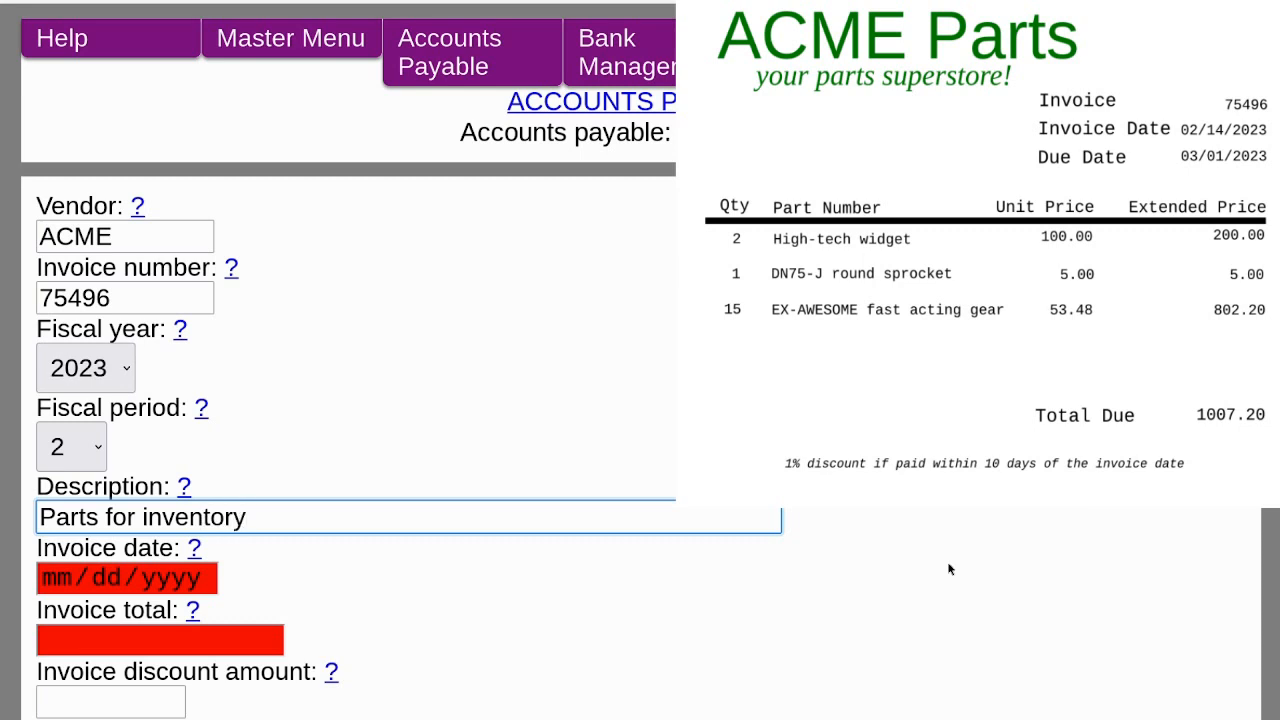
{"action": "key", "text": "Tab"}
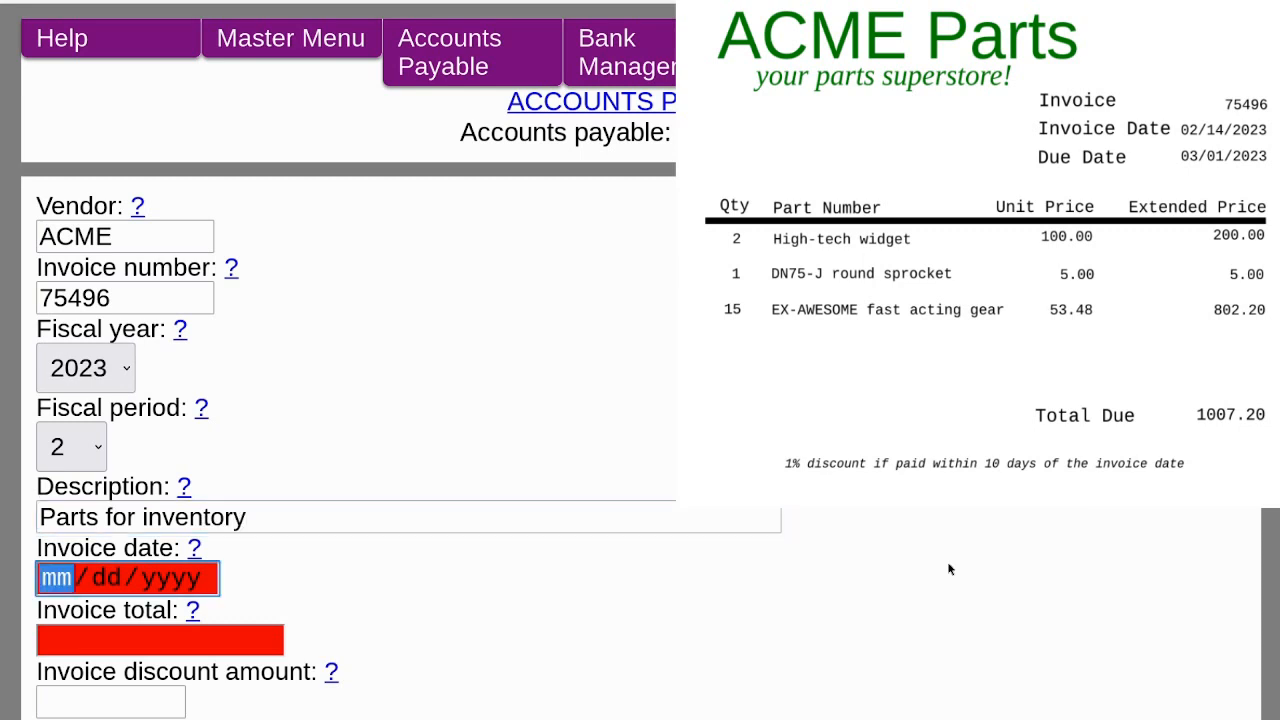
{"action": "type", "text": "02/14/20"}
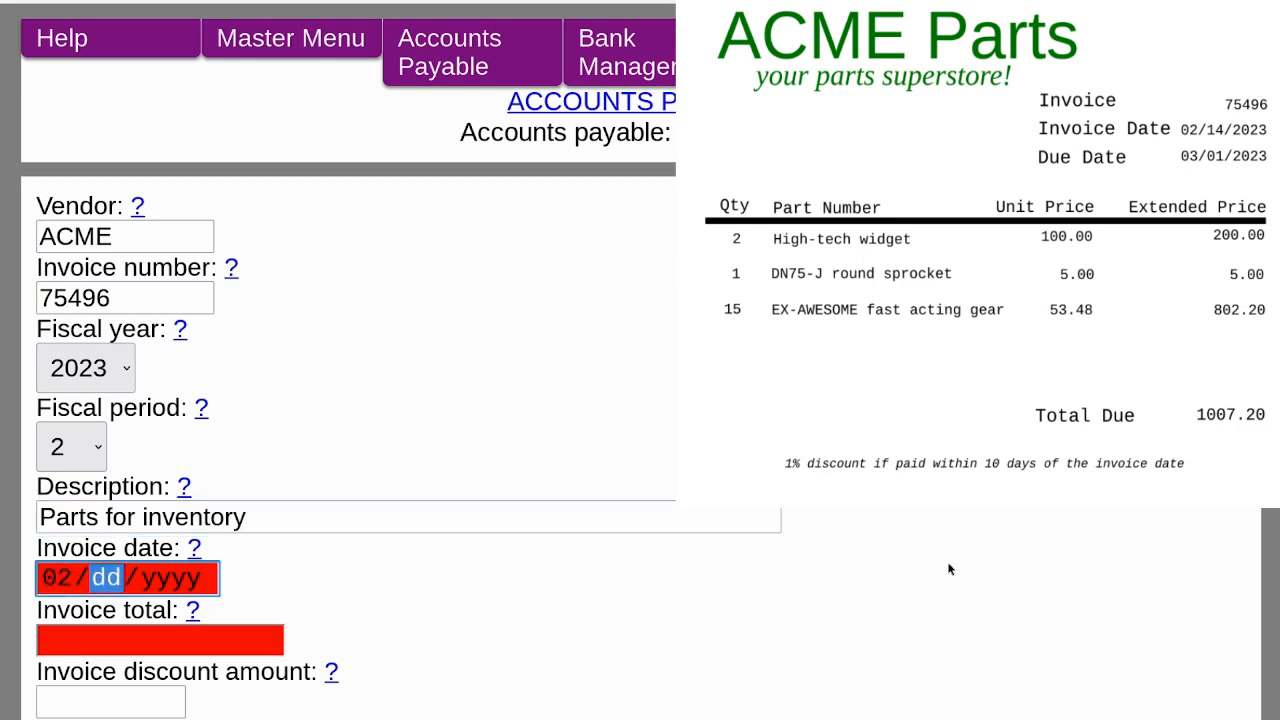
{"action": "type", "text": "23"}
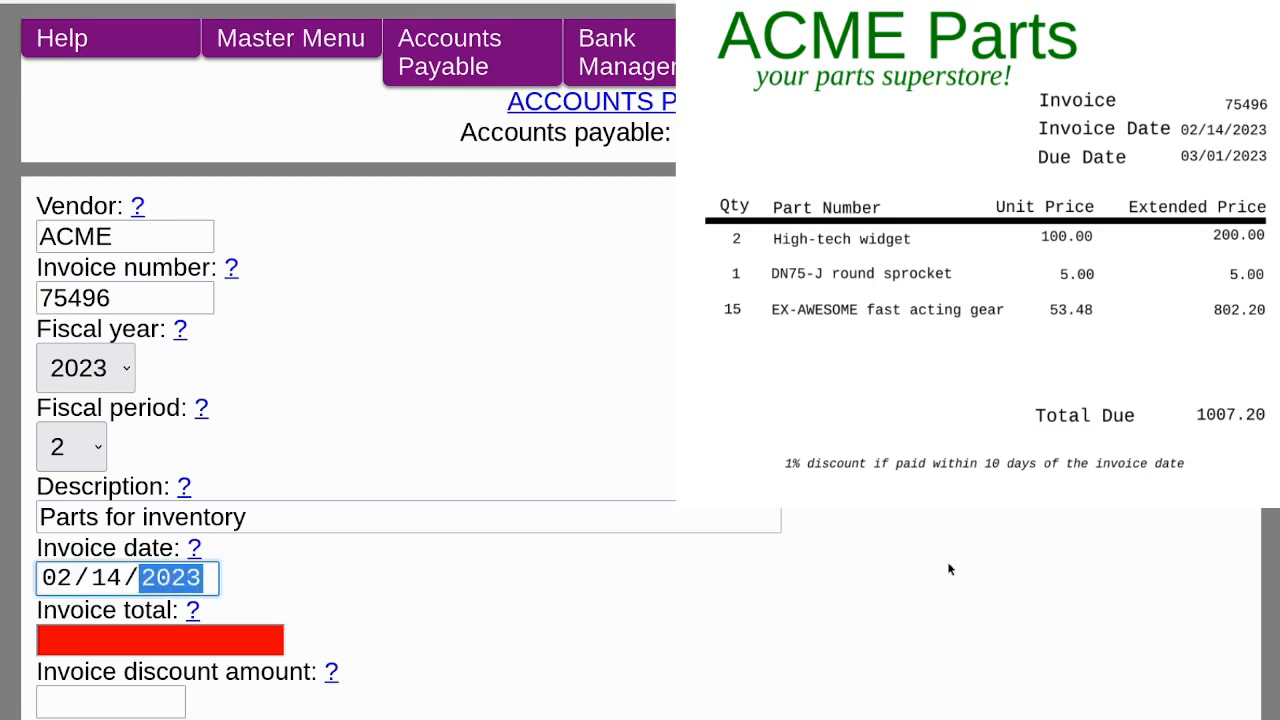
Enter 1007.20 as the invoice total for the ACME parts invoice.
{"action": "key", "text": "Tab"}
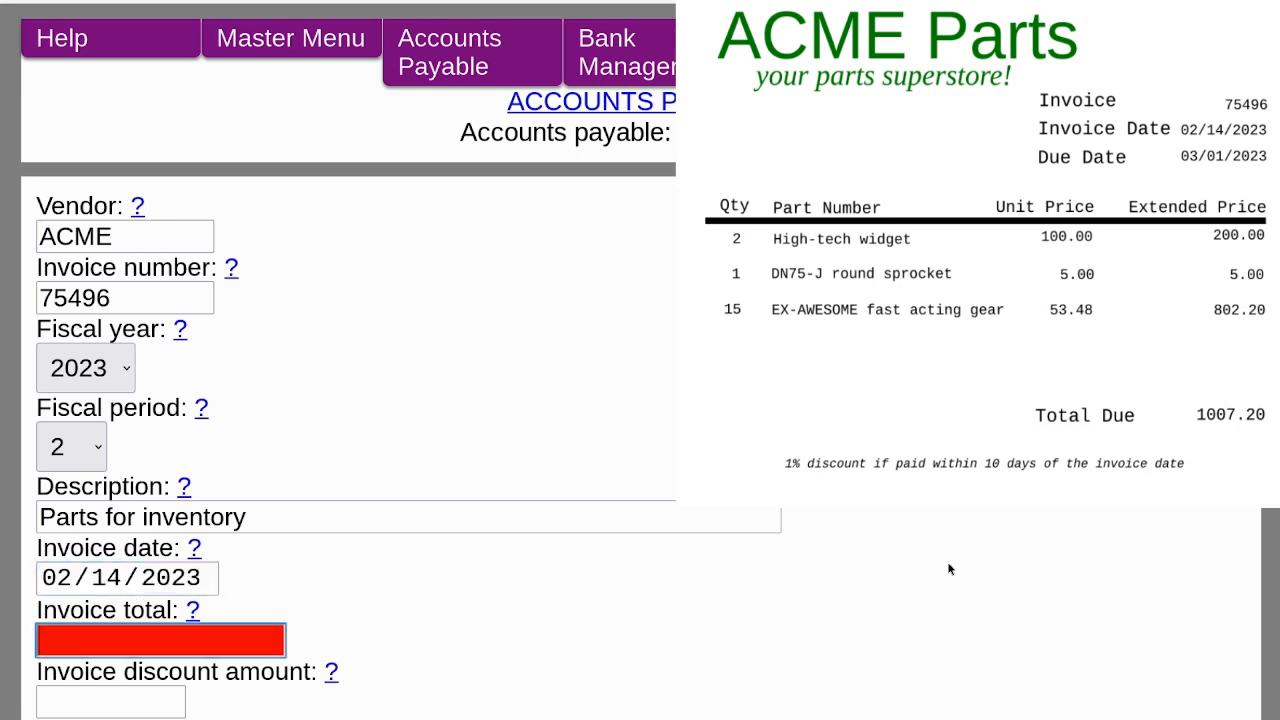
{"action": "type", "text": "100"}
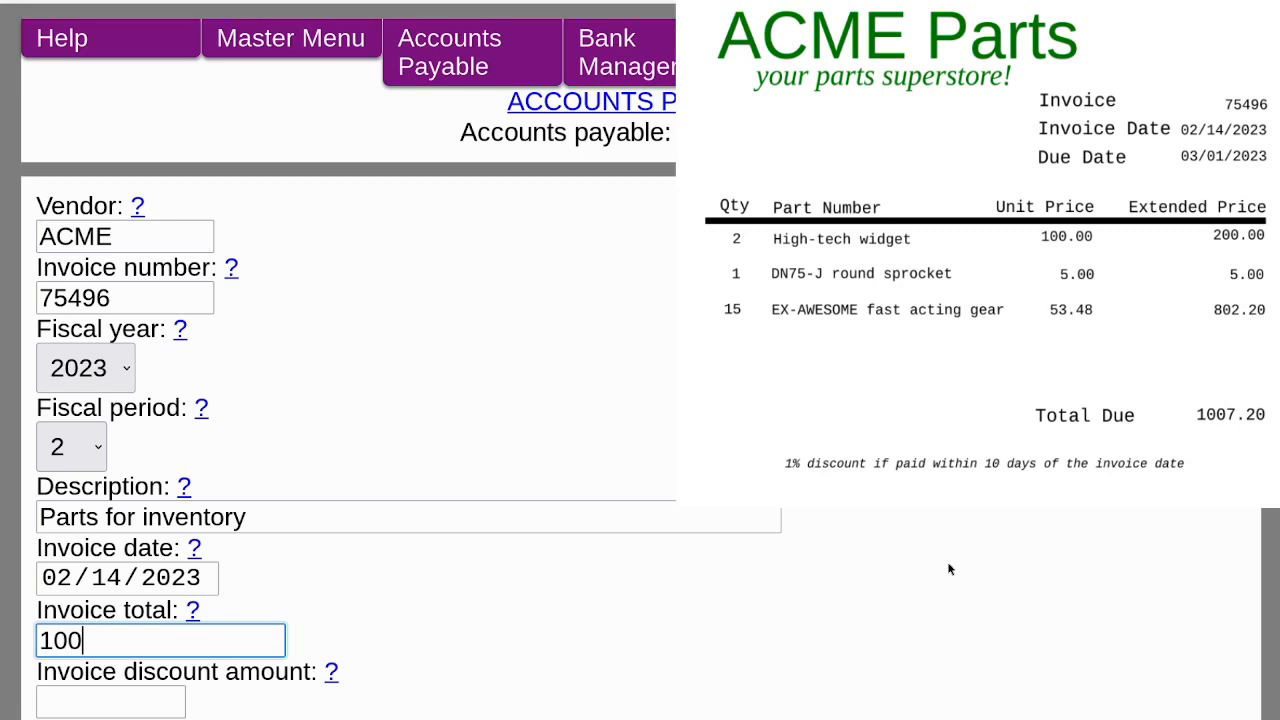
{"action": "type", "text": "7.20"}
{"action": "key", "text": "Tab"}
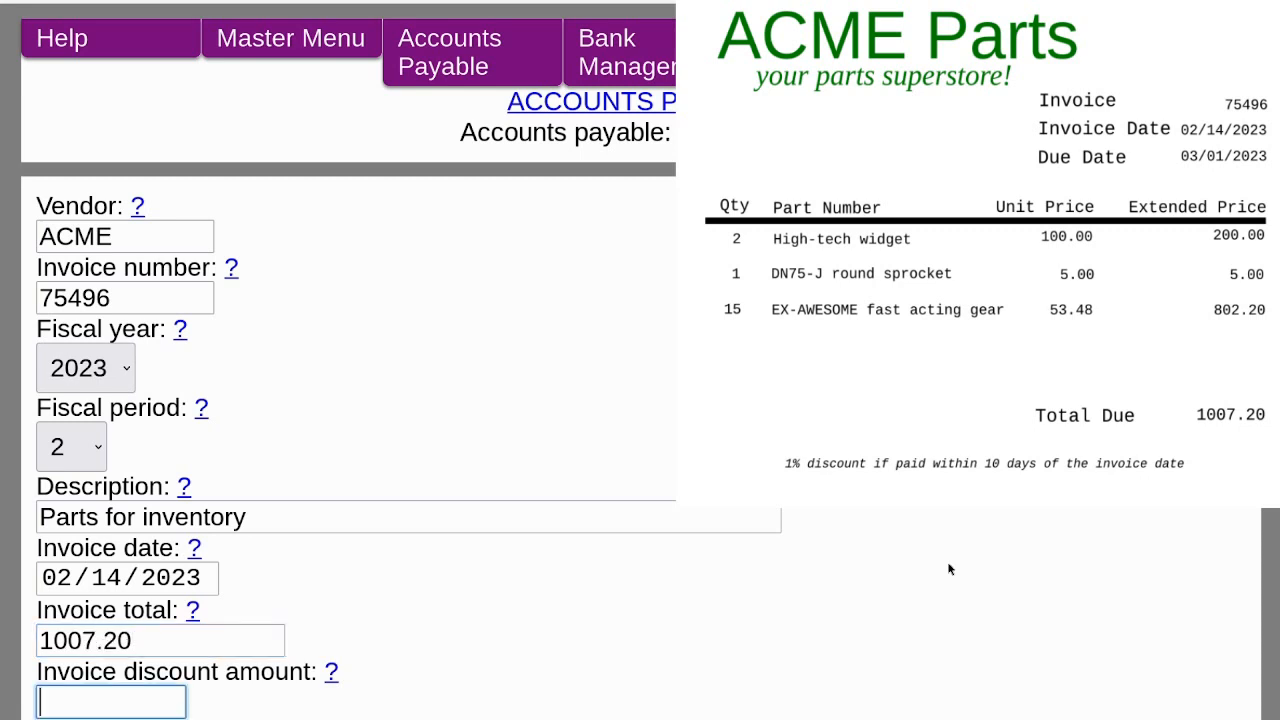
{"action": "scroll", "coordinate": [949, 569], "scroll_direction": "down", "scroll_amount": 3}
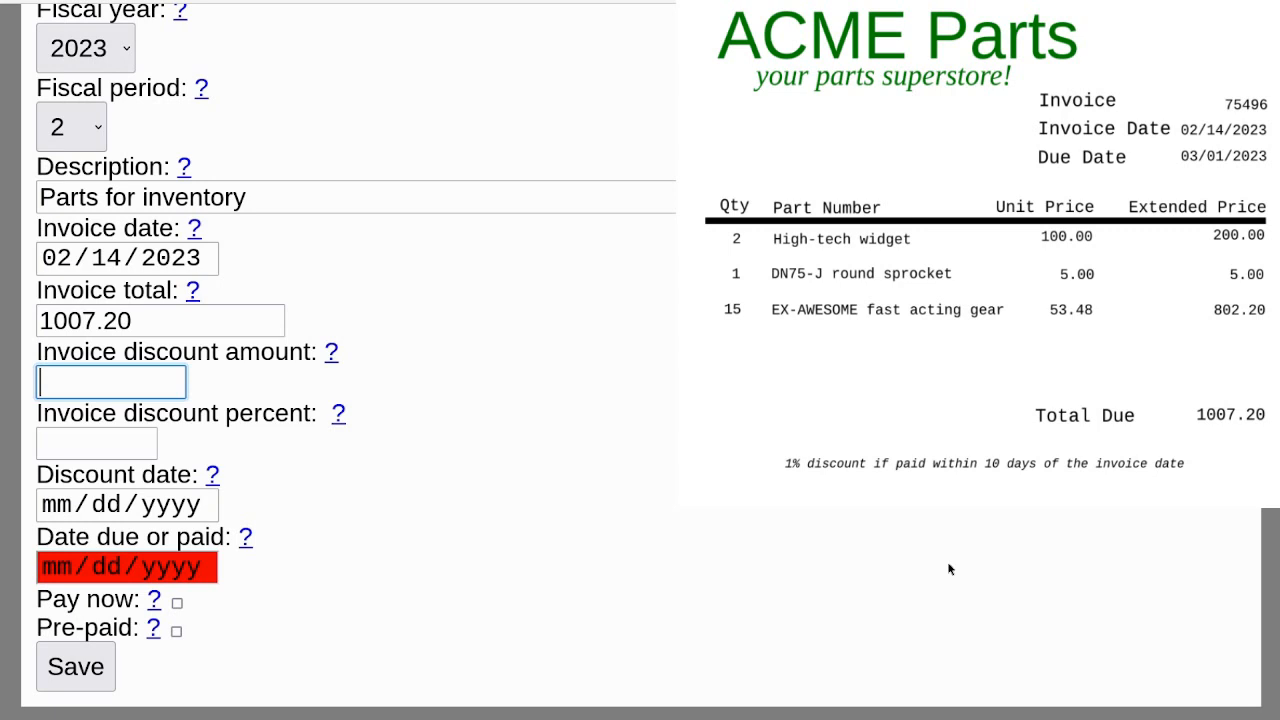
Set the invoice discount percent to 1.00 and the discount date to 02/24/2023.
{"action": "key", "text": "Tab"}
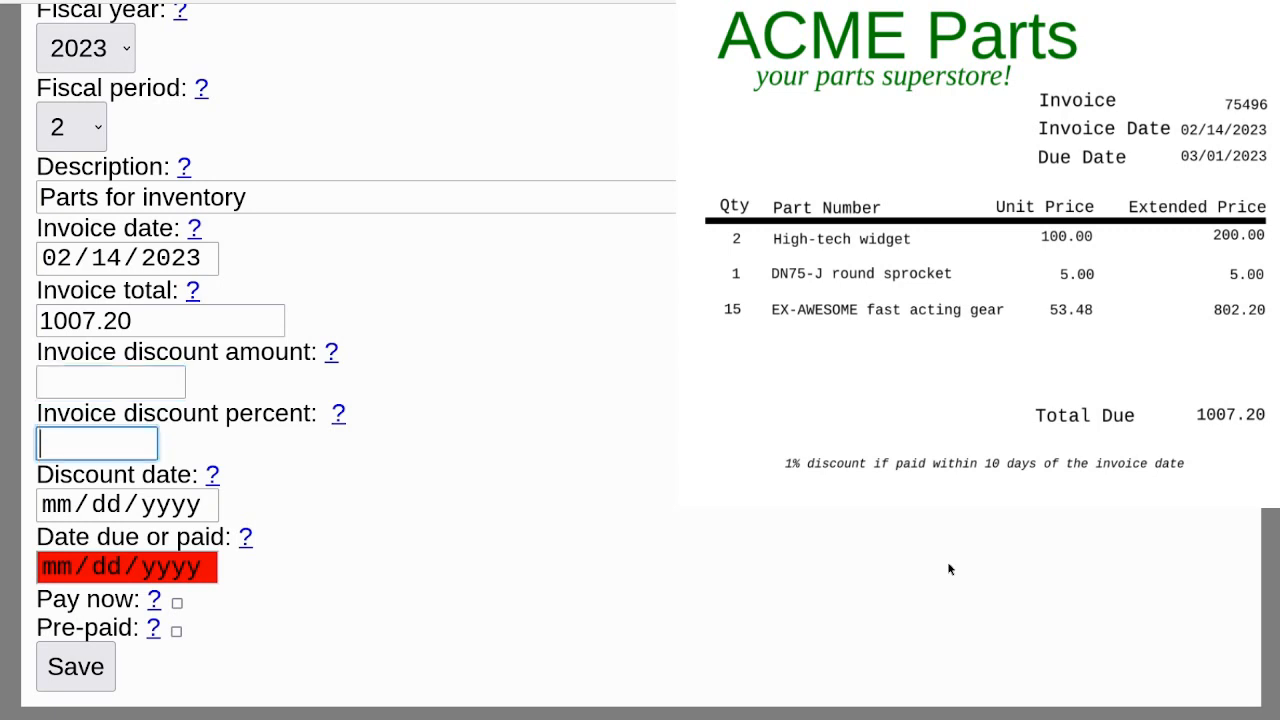
{"action": "type", "text": "1.00"}
{"action": "key", "text": "Tab"}
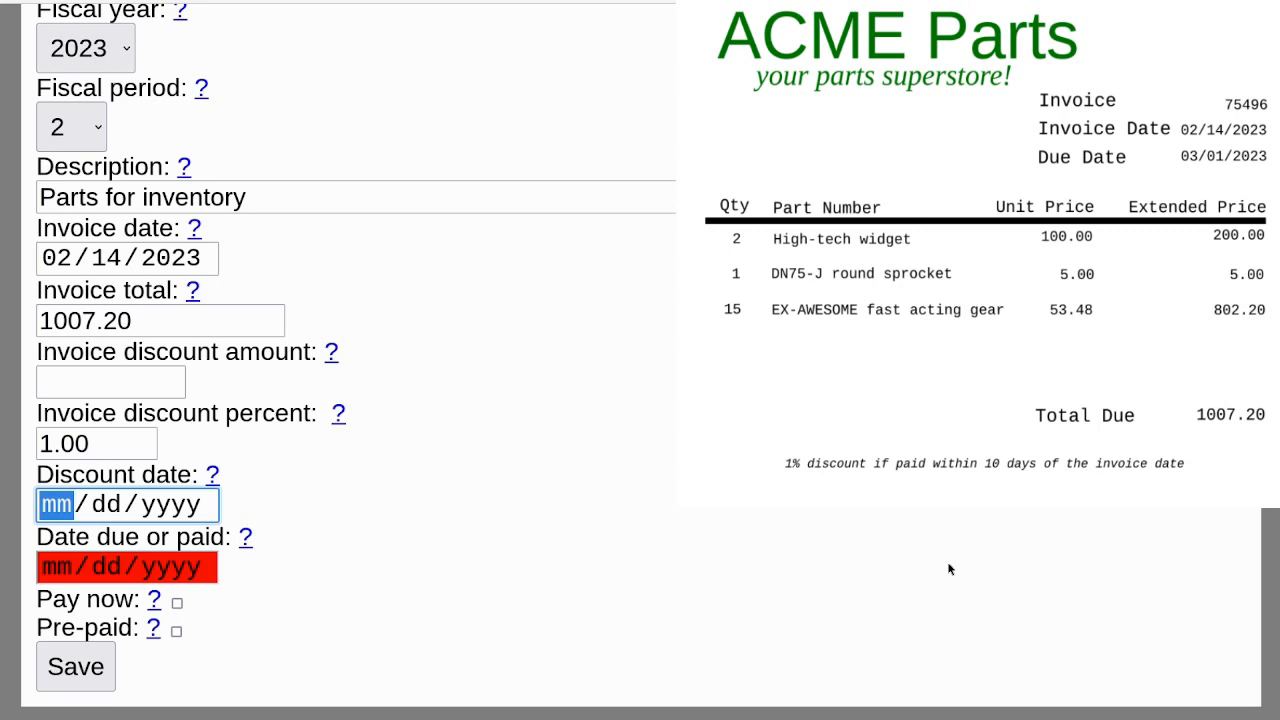
{"action": "type", "text": "02242023"}
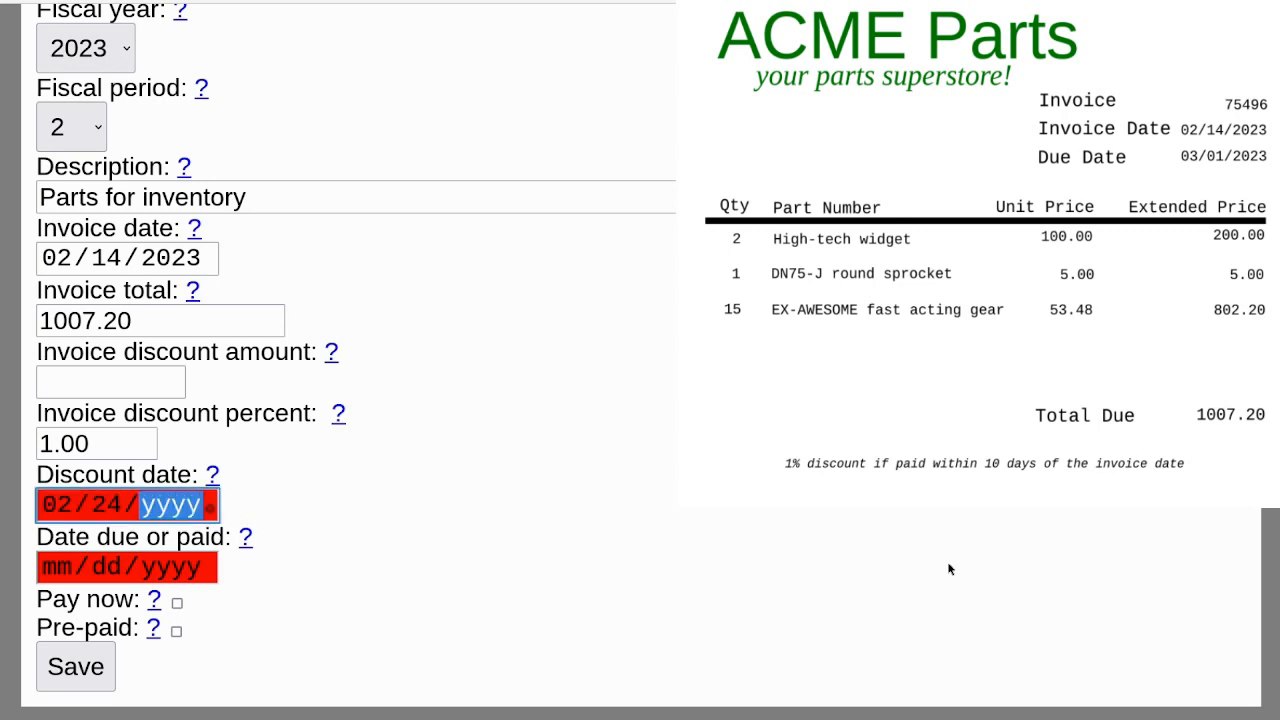
{"action": "key", "text": "Tab"}
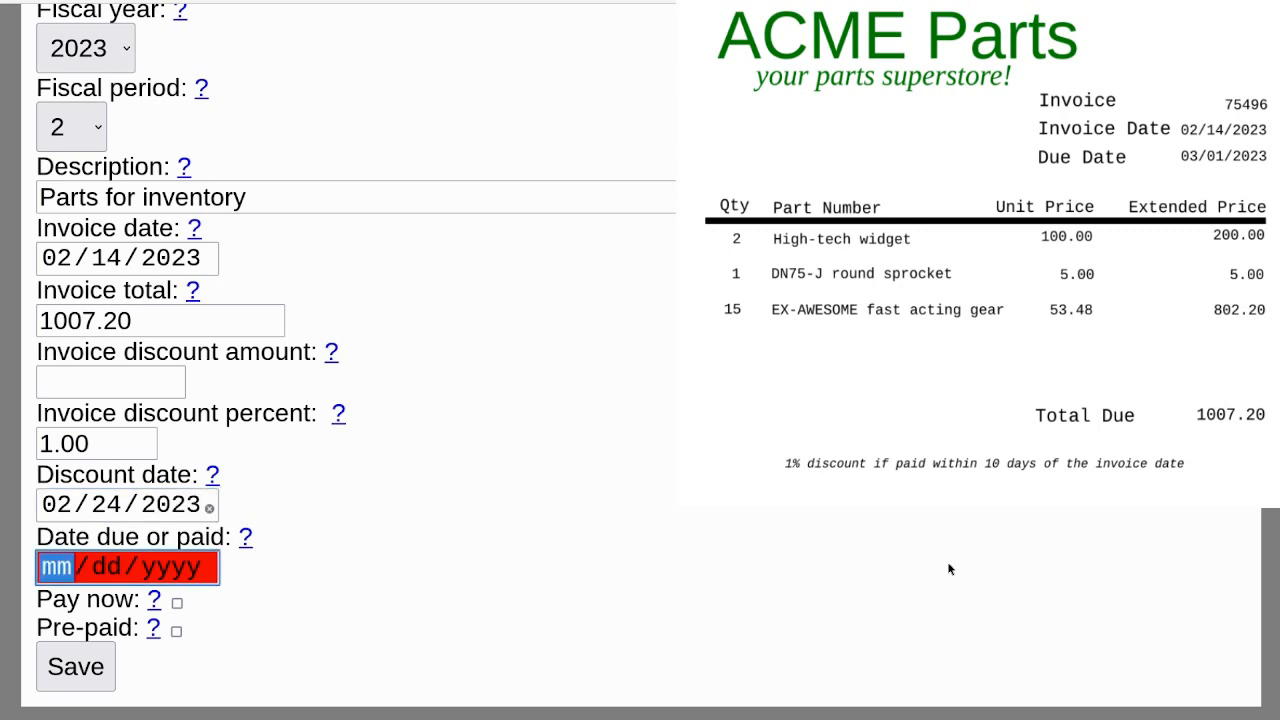
Set the date due or paid to 03/01/2023 and save the invoice header.
{"action": "type", "text": "03/"}
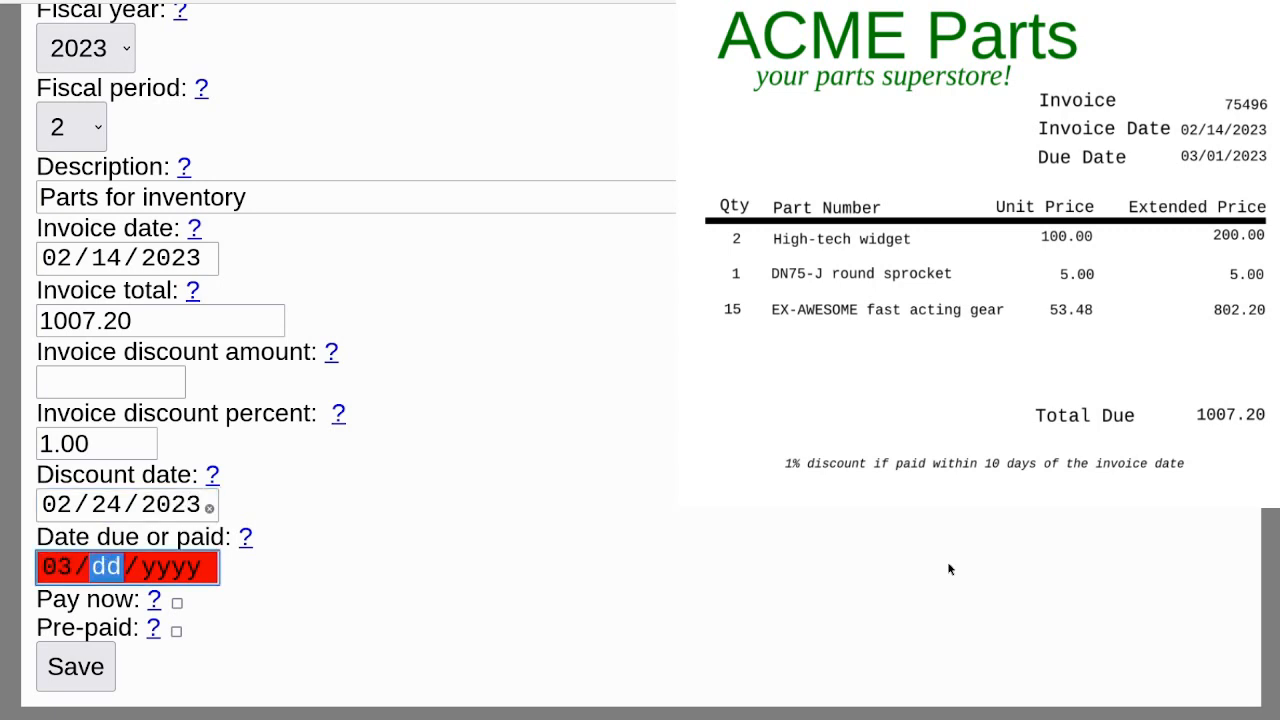
{"action": "type", "text": "01/2023"}
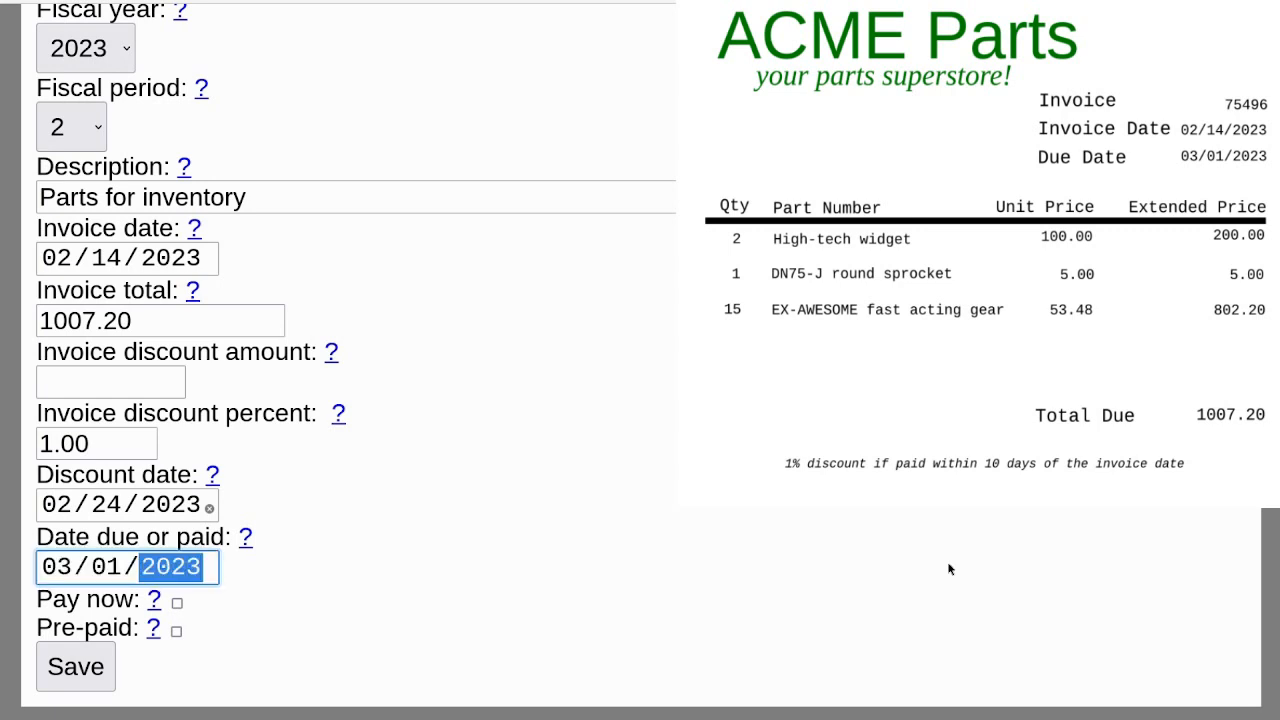
{"action": "key", "text": "Tab"}
{"action": "key", "text": "Tab"}
{"action": "key", "text": "Tab"}
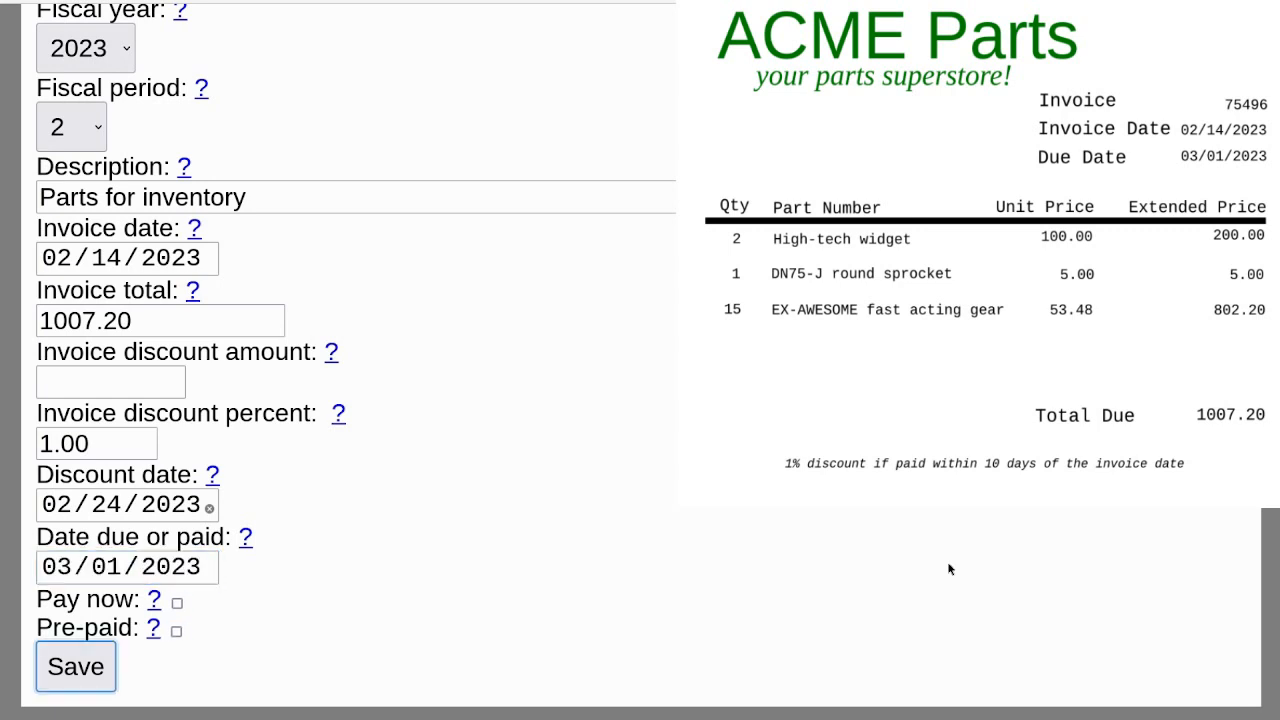
{"action": "key", "text": "Return"}
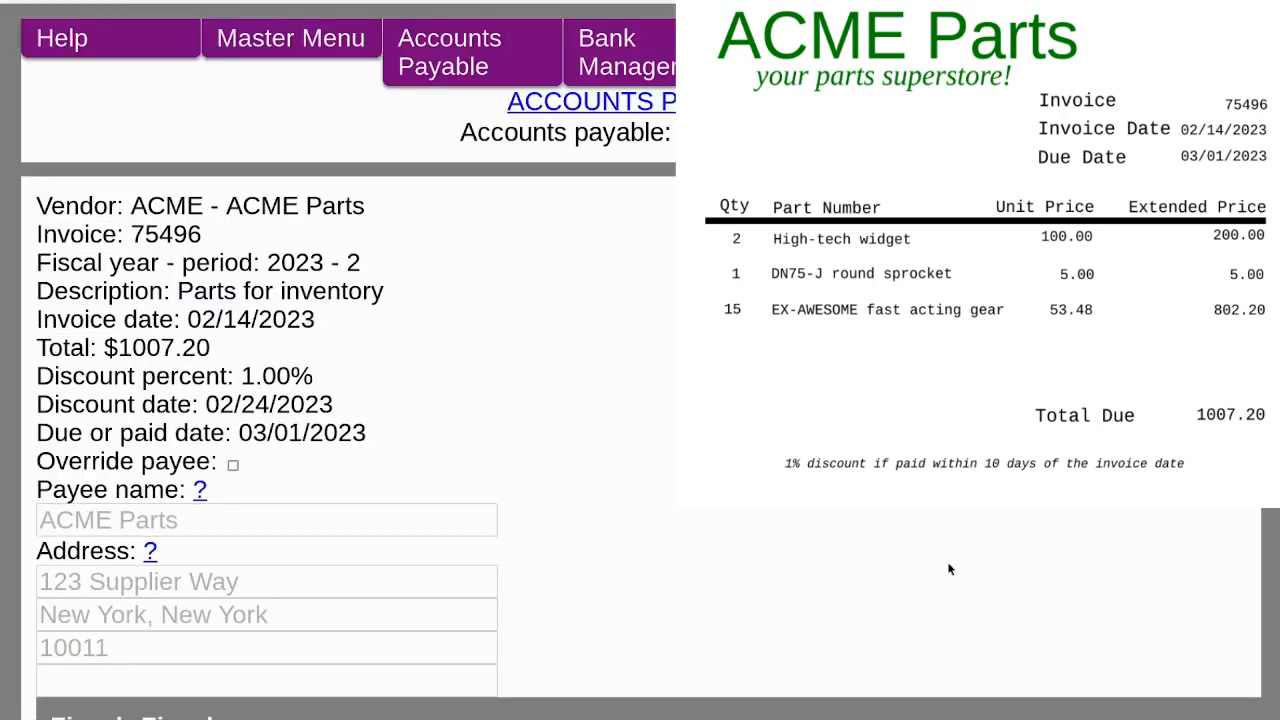
Save the invoice's 230-0 Inventory received payable distribution of 1007.20 and return to the Accounts Payable menu.
{"action": "scroll", "coordinate": [950, 569], "scroll_direction": "down", "scroll_amount": 3}
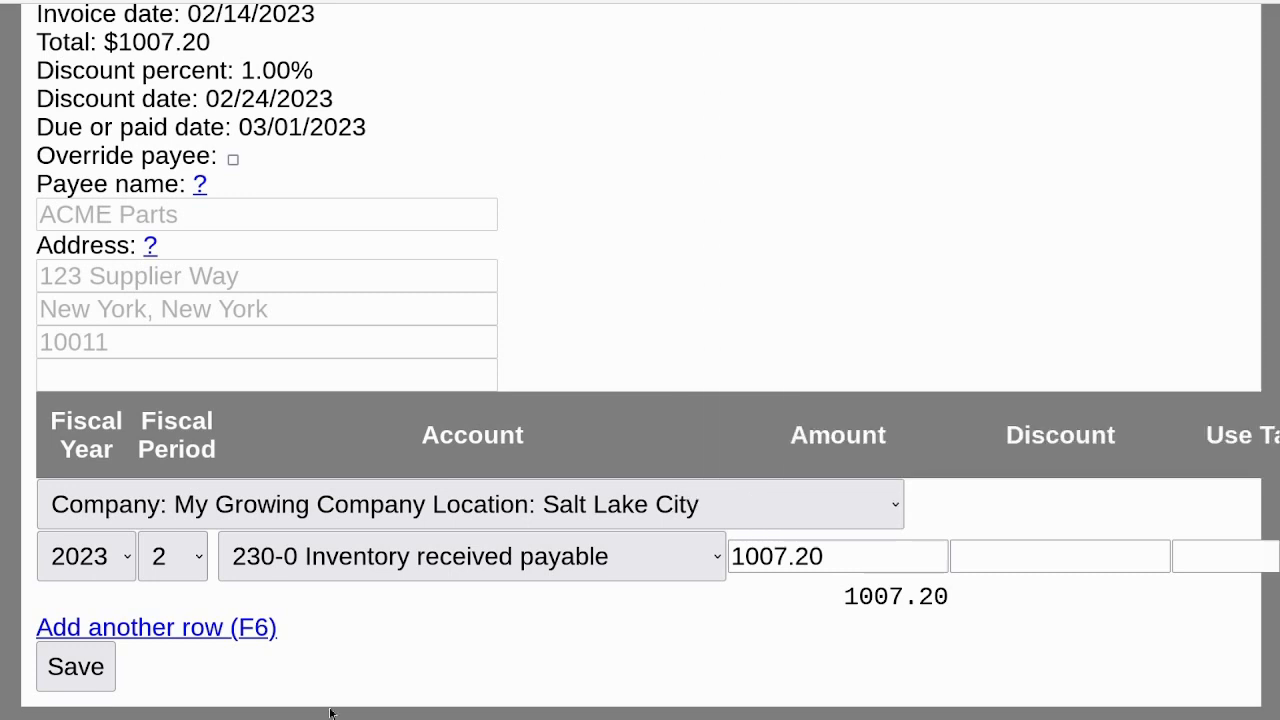
{"action": "left_click", "coordinate": [94, 672]}
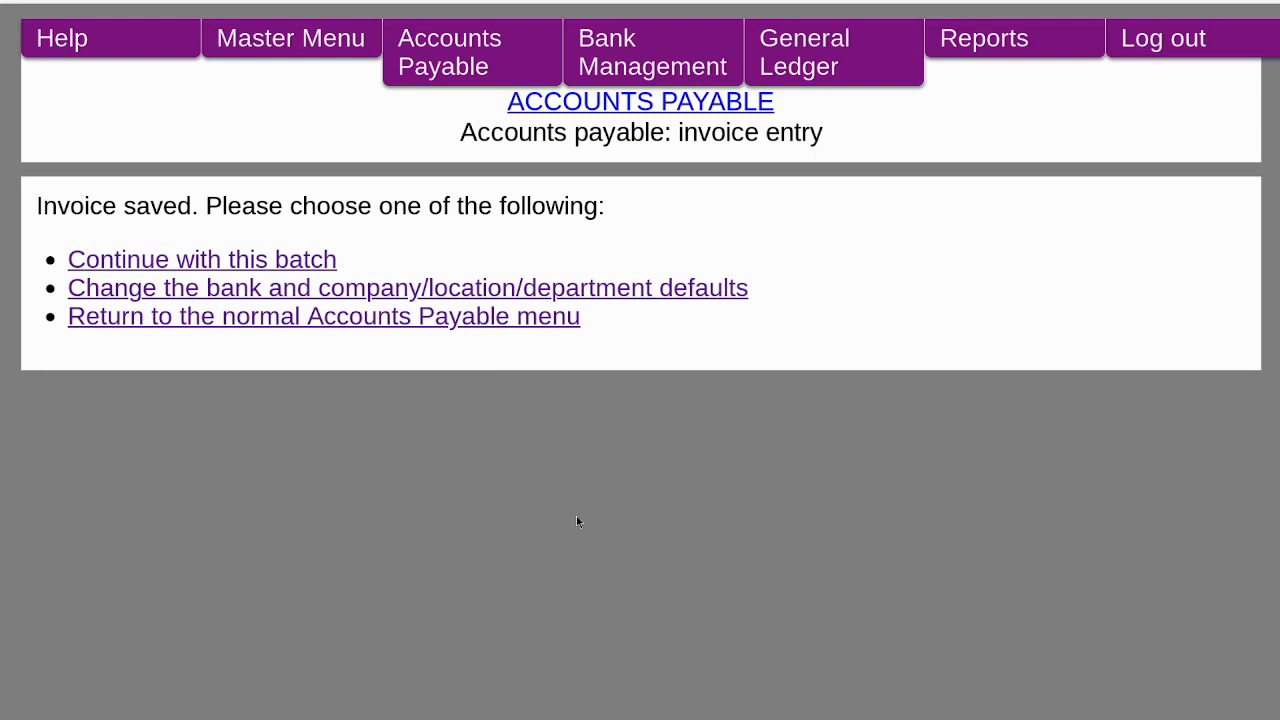
{"action": "left_click", "coordinate": [460, 316]}
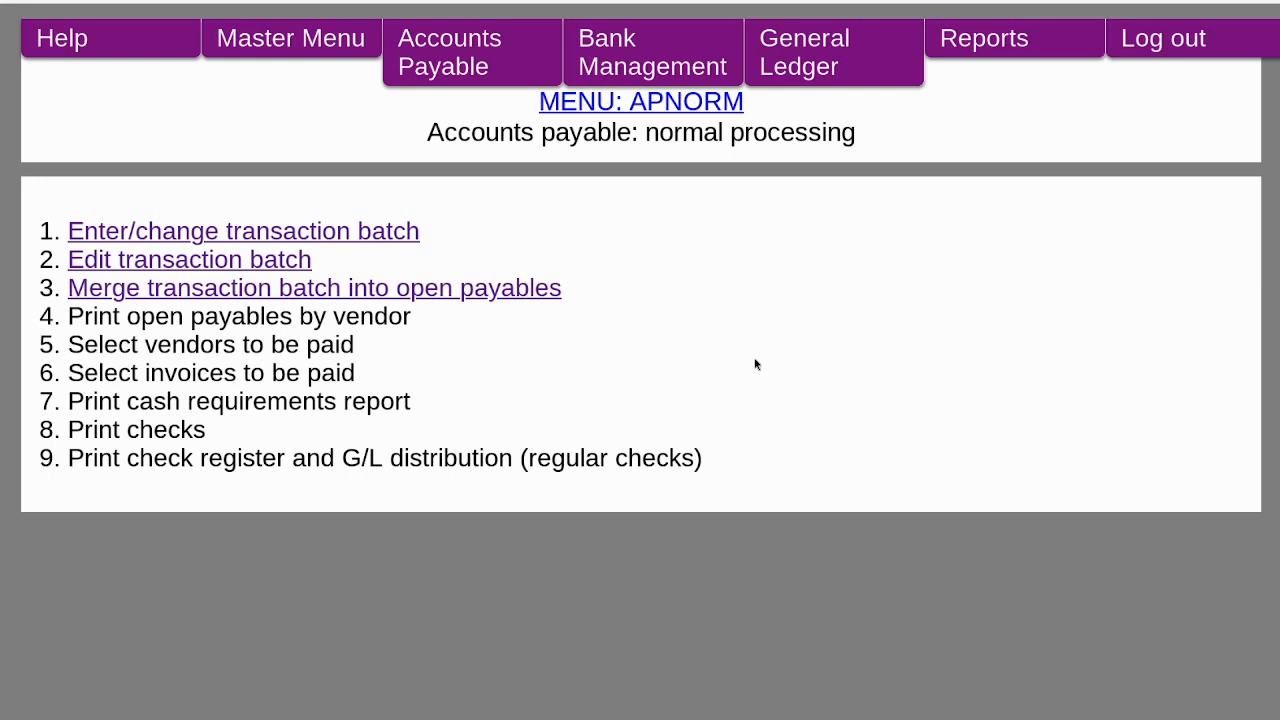
View the invoice batch listing for batch 1, then continue back to the normal processing menu.
{"action": "key", "text": "Tab"}
{"action": "key", "text": "Tab"}
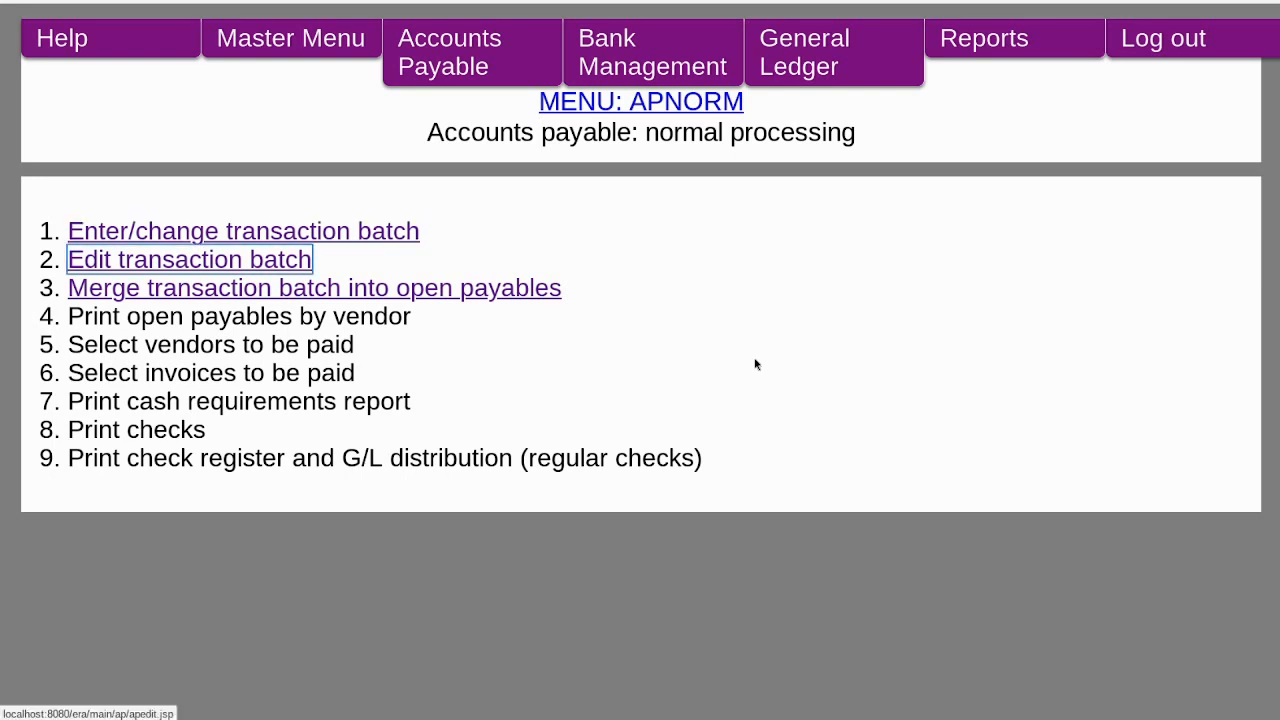
{"action": "key", "text": "Return"}
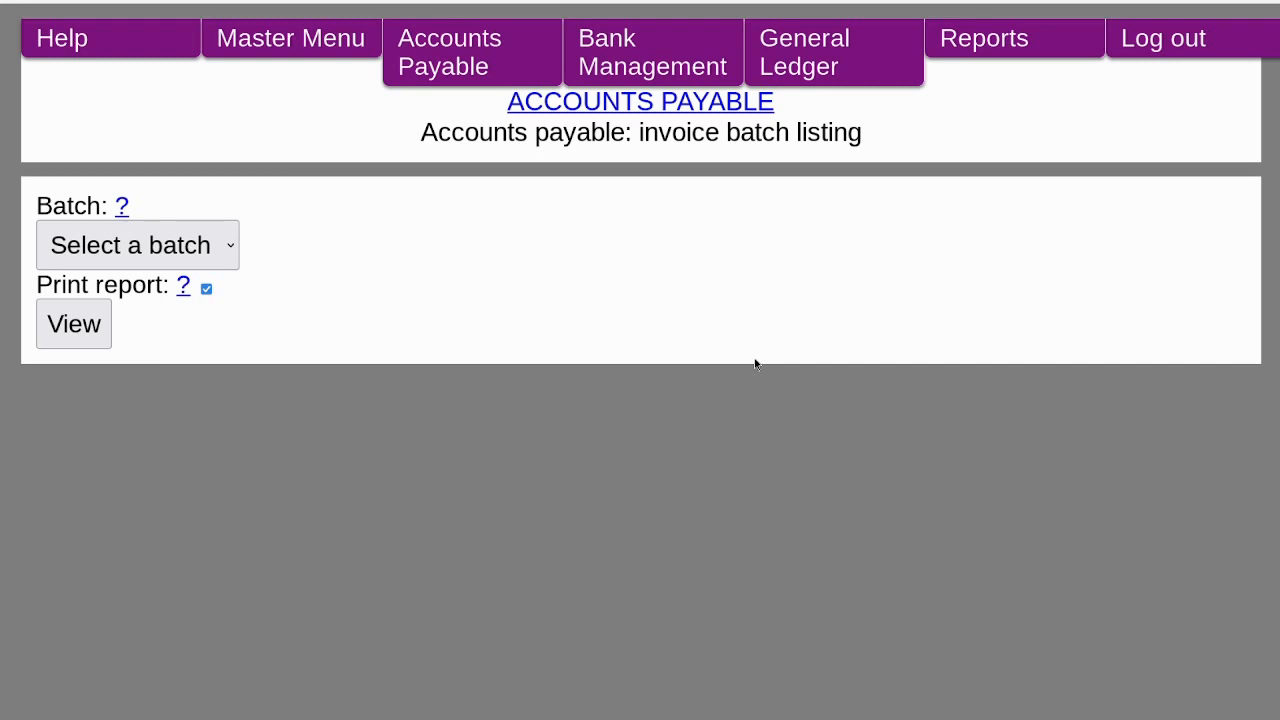
{"action": "key", "text": "Tab"}
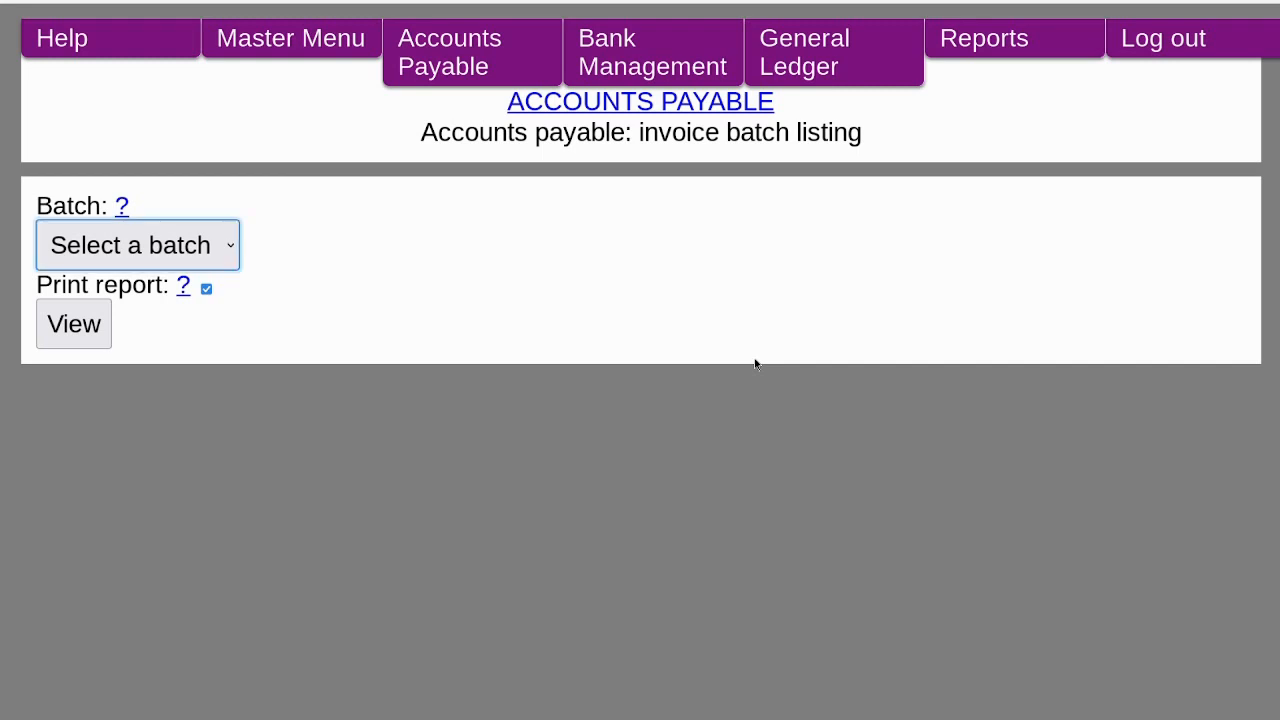
{"action": "key", "text": "Down"}
{"action": "key", "text": "Tab"}
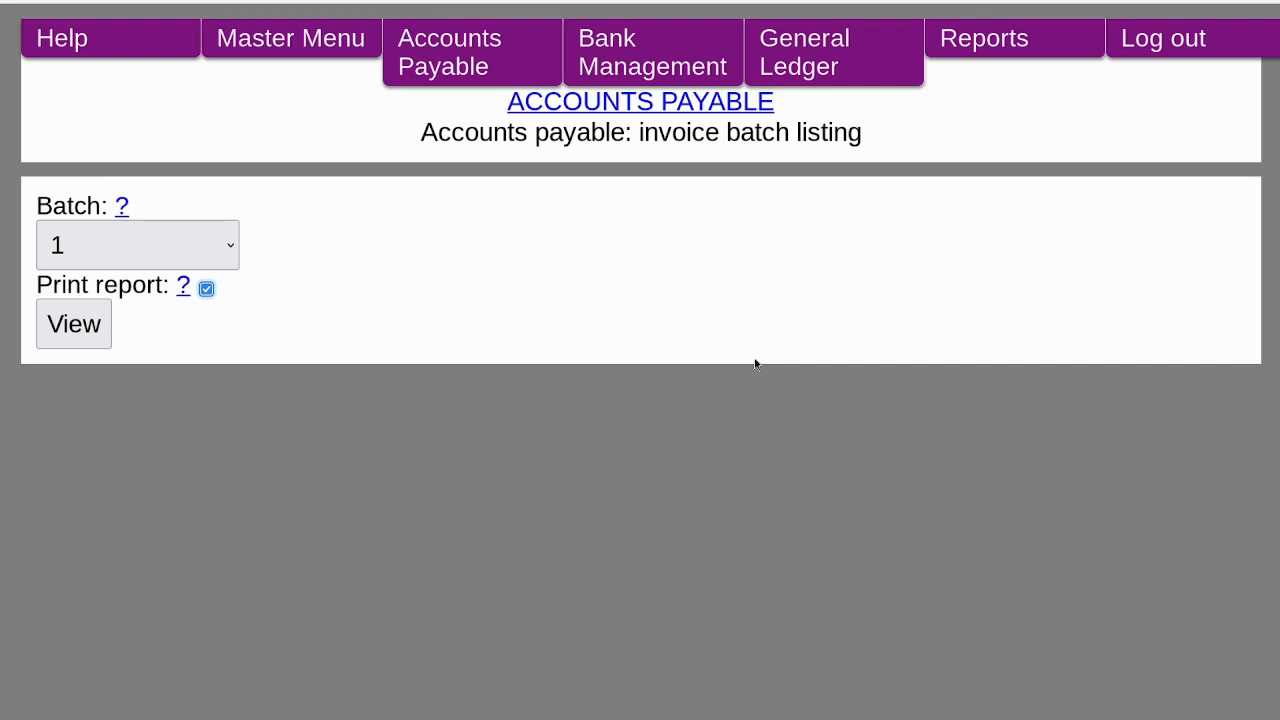
{"action": "key", "text": "space"}
{"action": "key", "text": "Tab"}
{"action": "key", "text": "Return"}
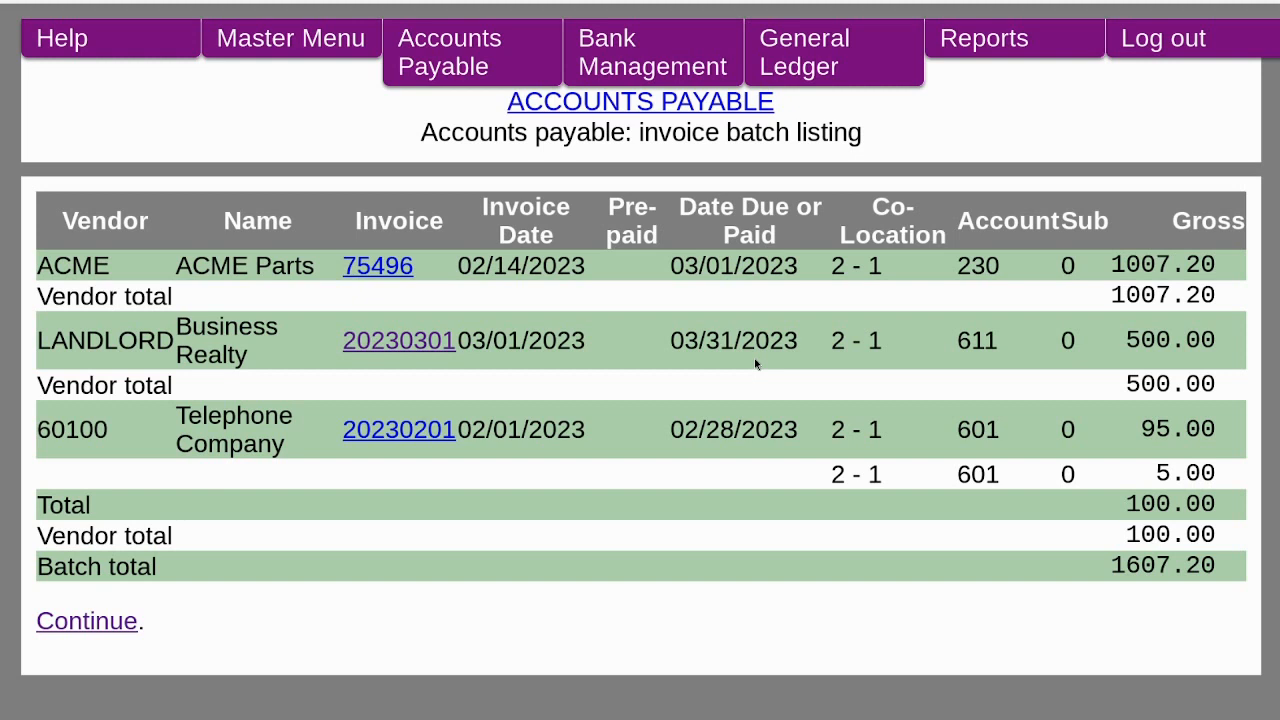
{"action": "left_click", "coordinate": [110, 622]}
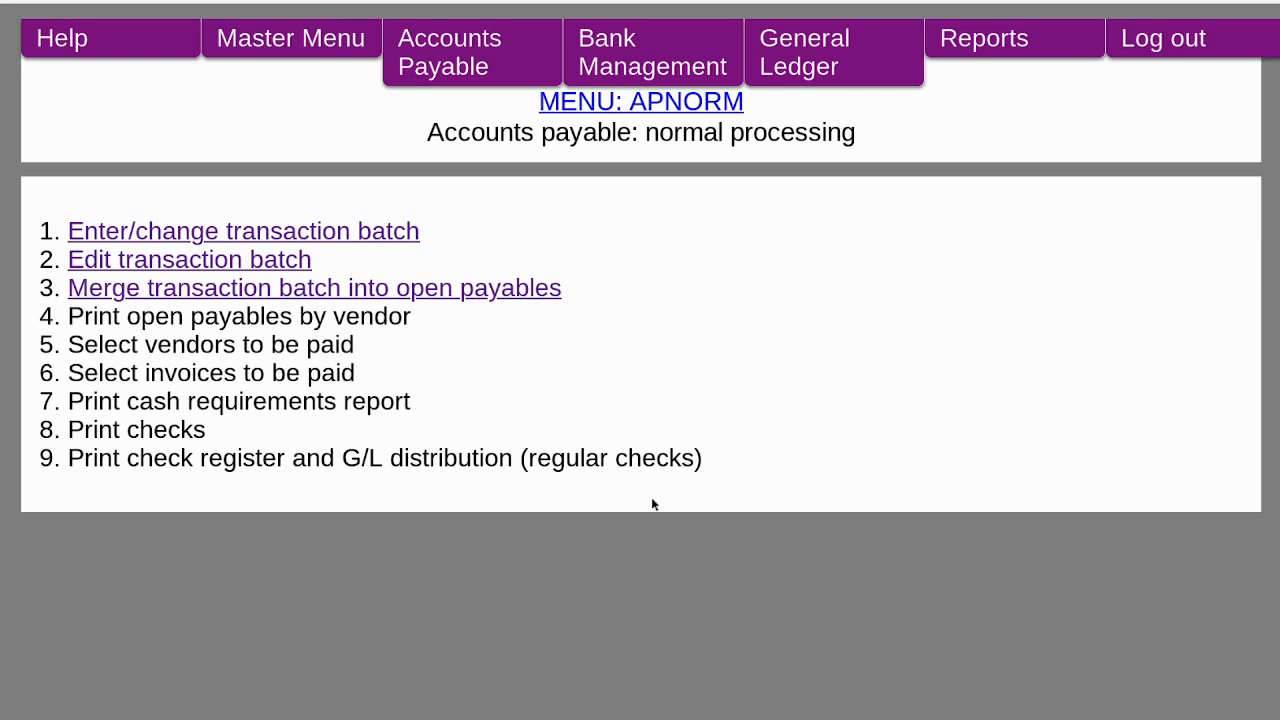
Merge transaction batch 1 into open payables.
{"action": "key", "text": "Tab"}
{"action": "key", "text": "Tab"}
{"action": "key", "text": "Tab"}
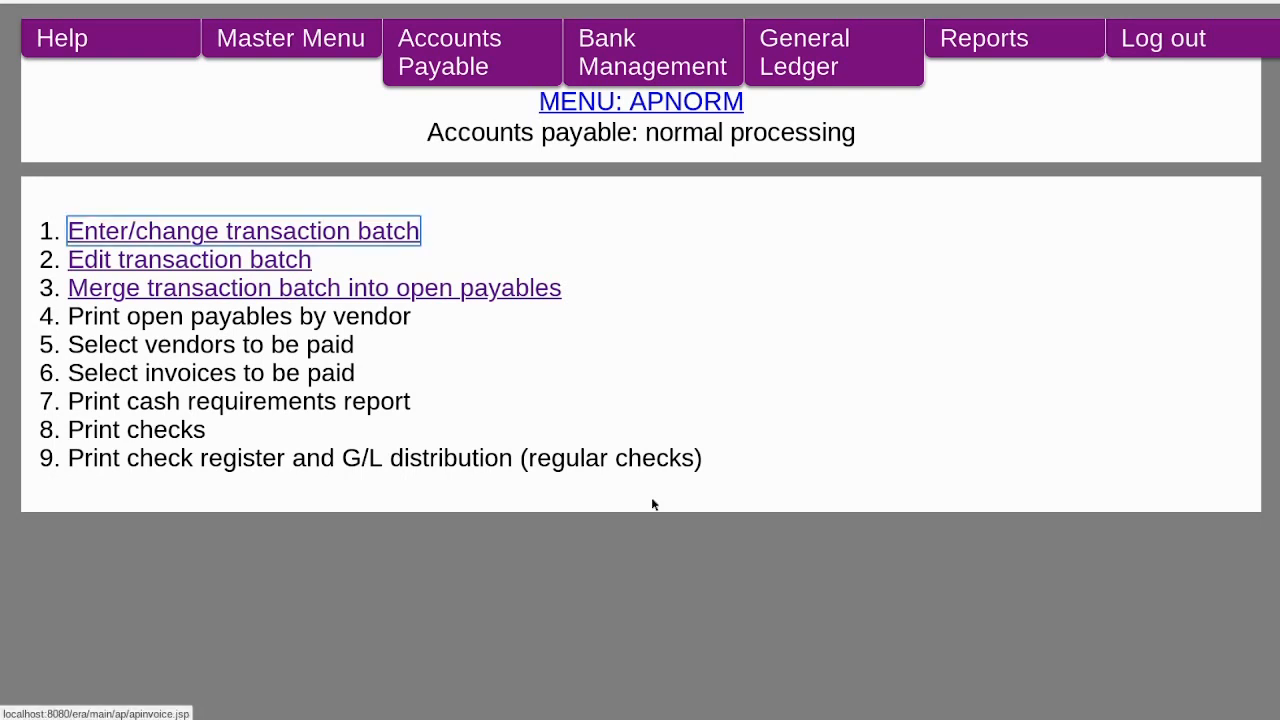
{"action": "key", "text": "Return"}
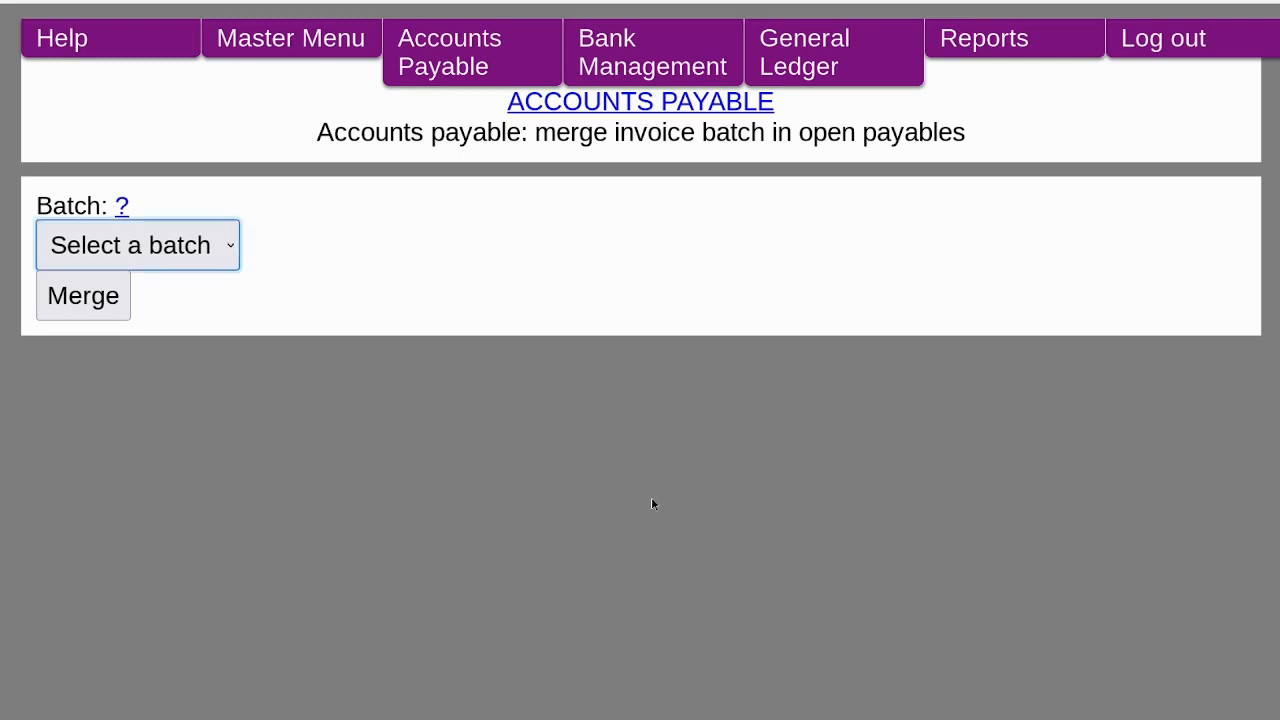
{"action": "key", "text": "Down"}
{"action": "key", "text": "Tab"}
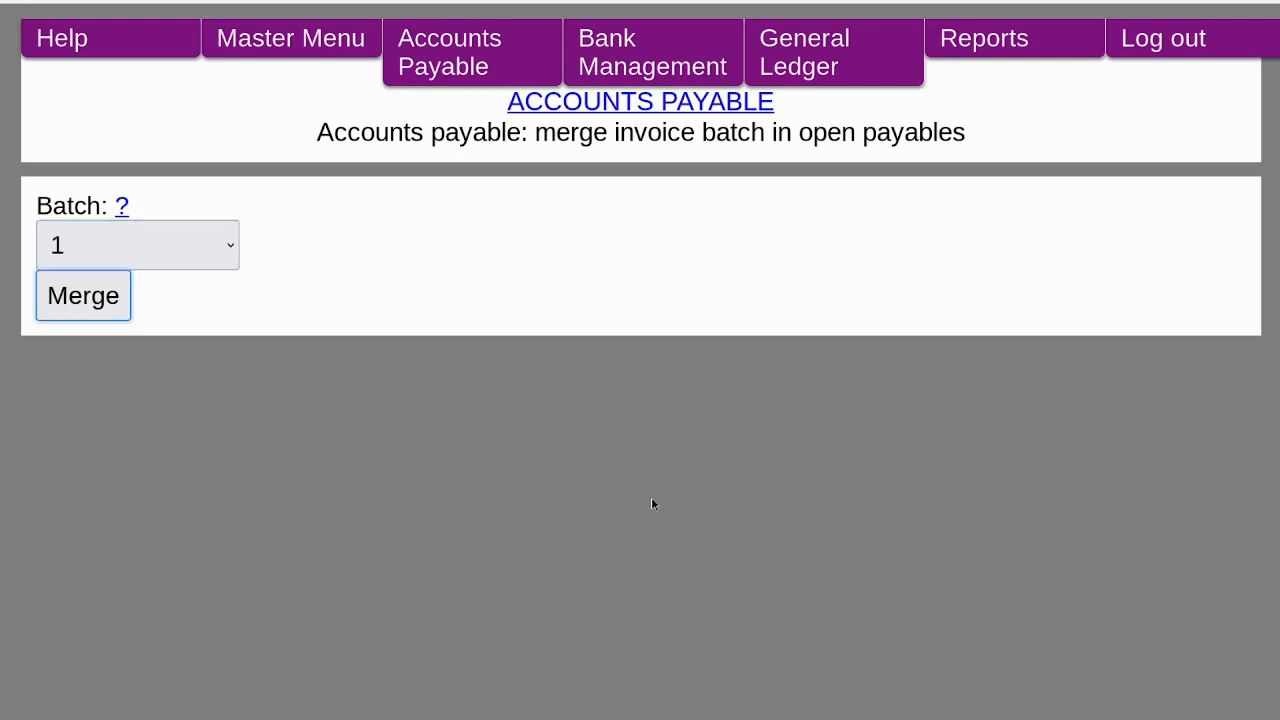
{"action": "key", "text": "Return"}
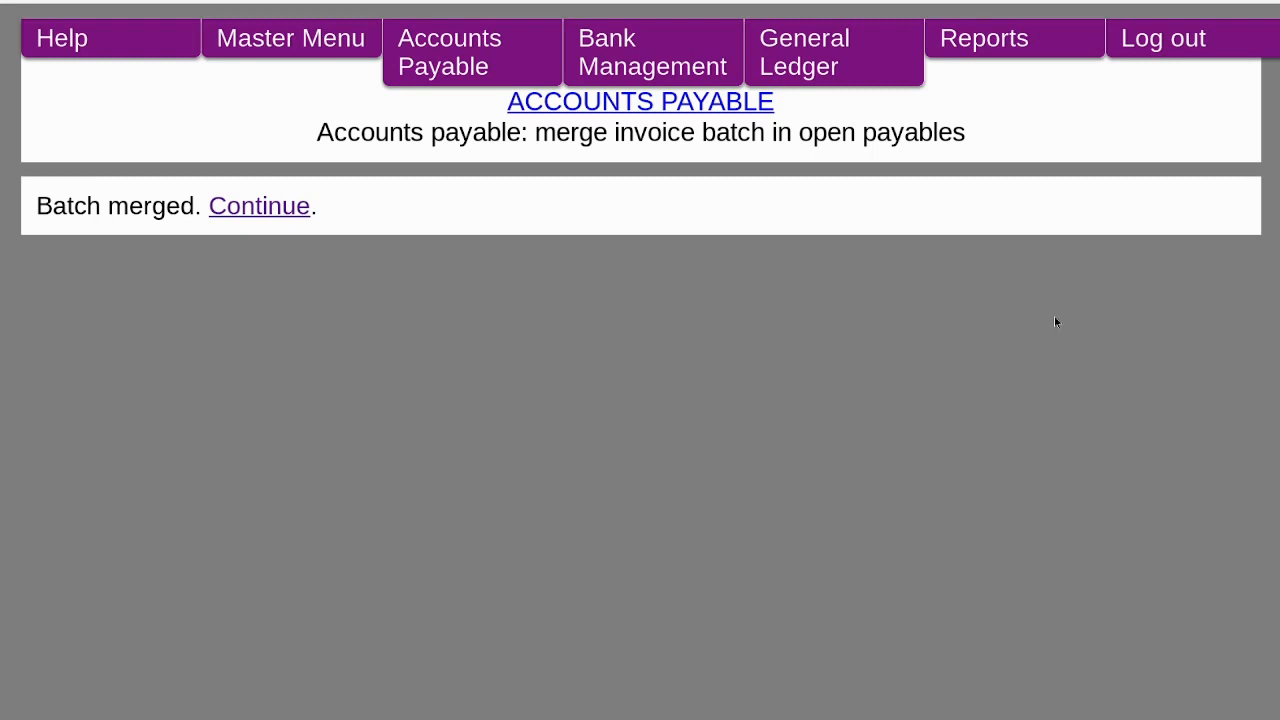
Open the Reports menu to find the generated report.
{"action": "left_click", "coordinate": [1033, 53]}
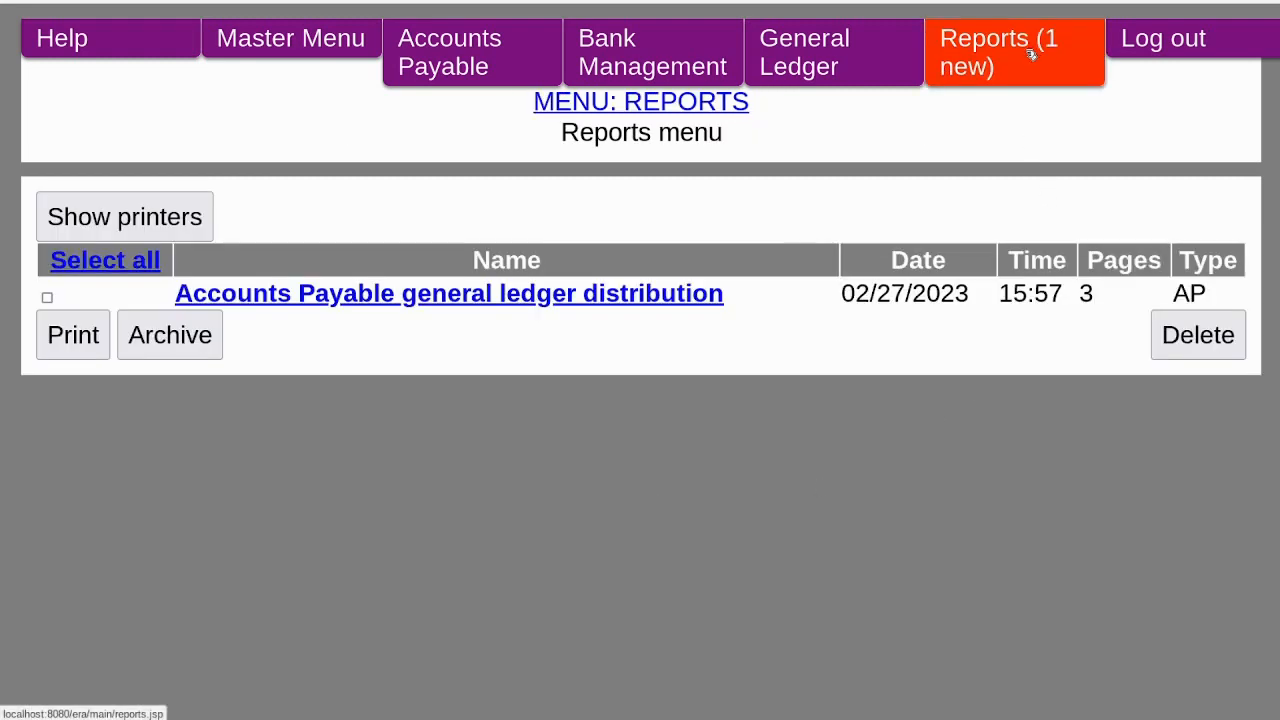